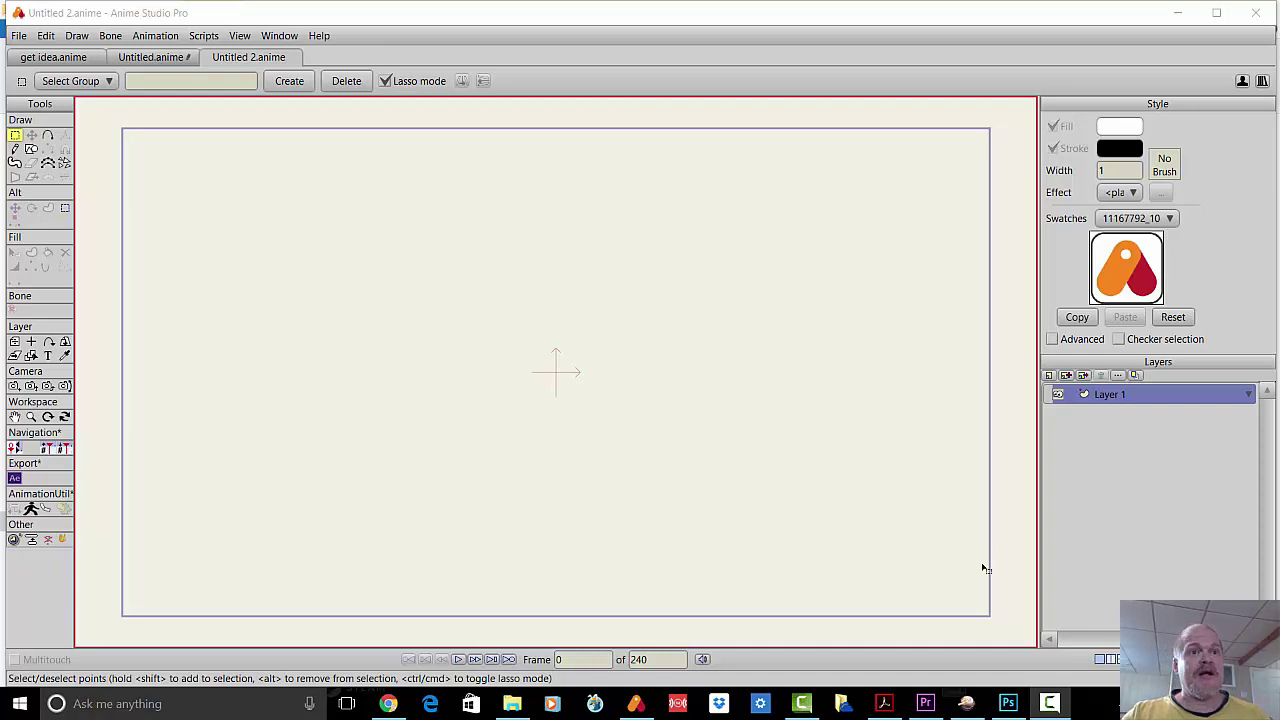
Switch to Photoshop and bring the whole waving figure in photoshop figure illustration.psd into view.
left_click(1010, 702)
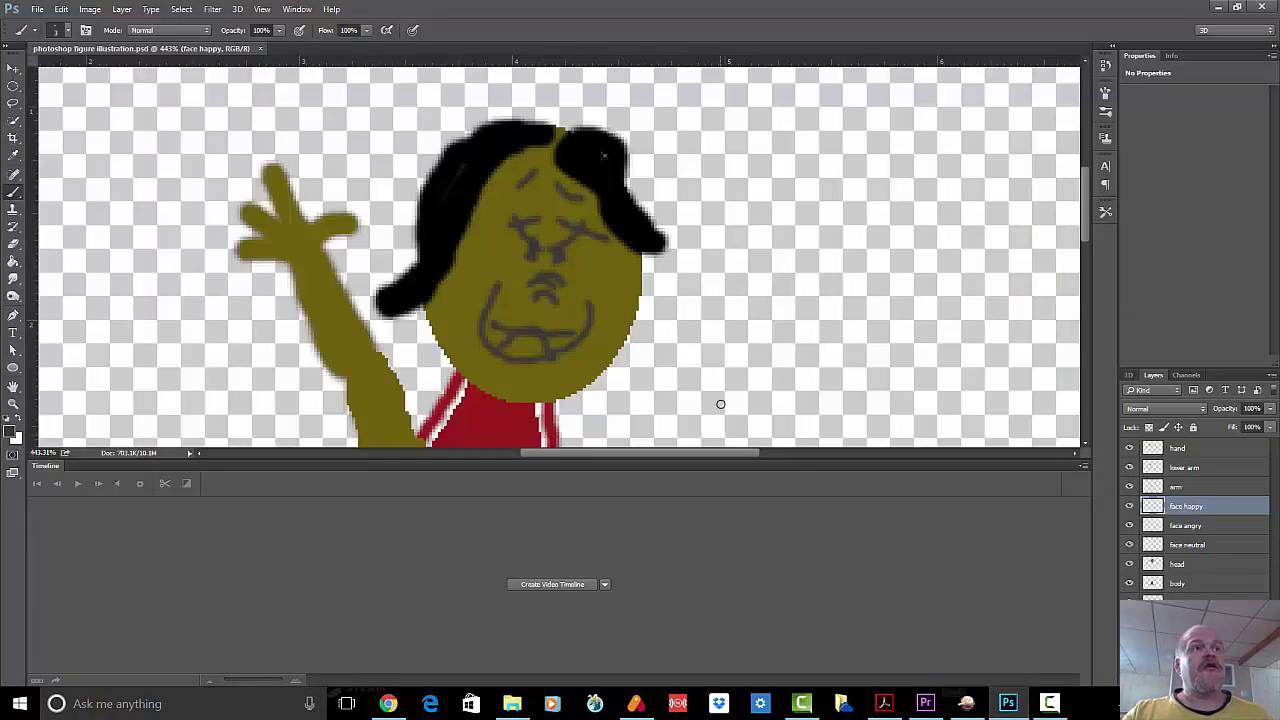
scroll(716, 402, "down", 2)
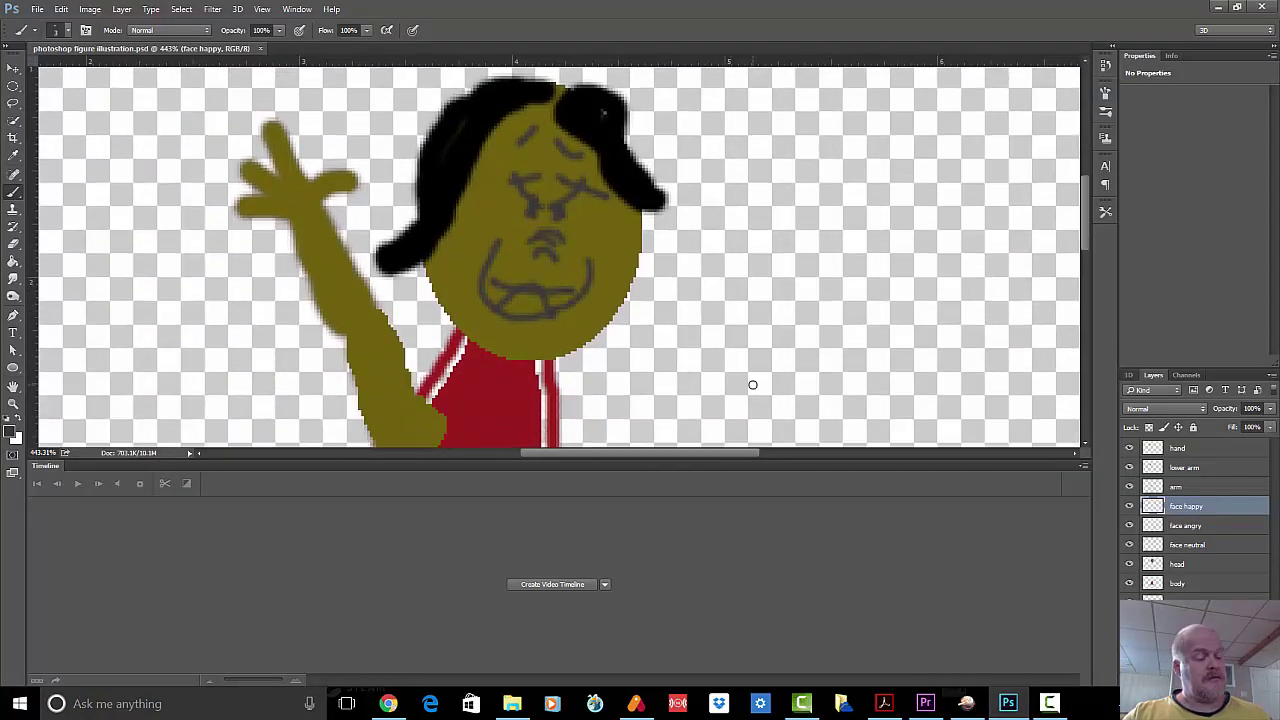
scroll(753, 384, "down", 5)
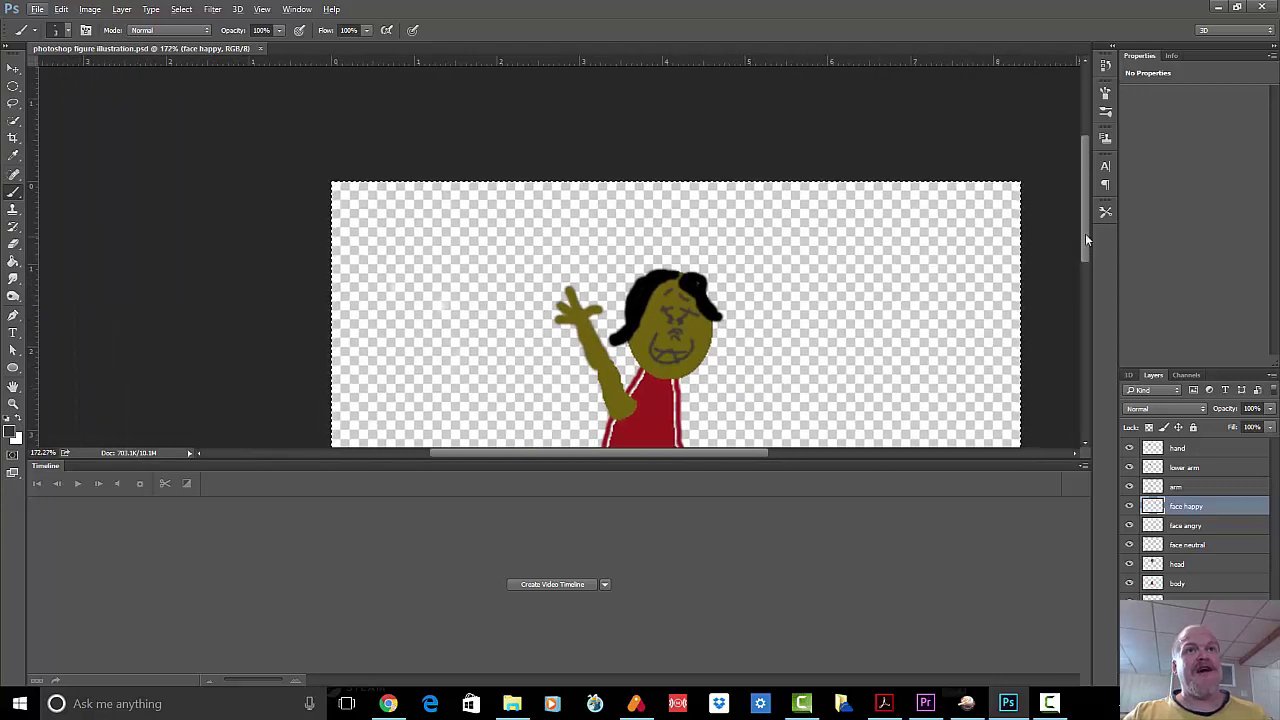
left_click_drag(1086, 236, 1085, 281)
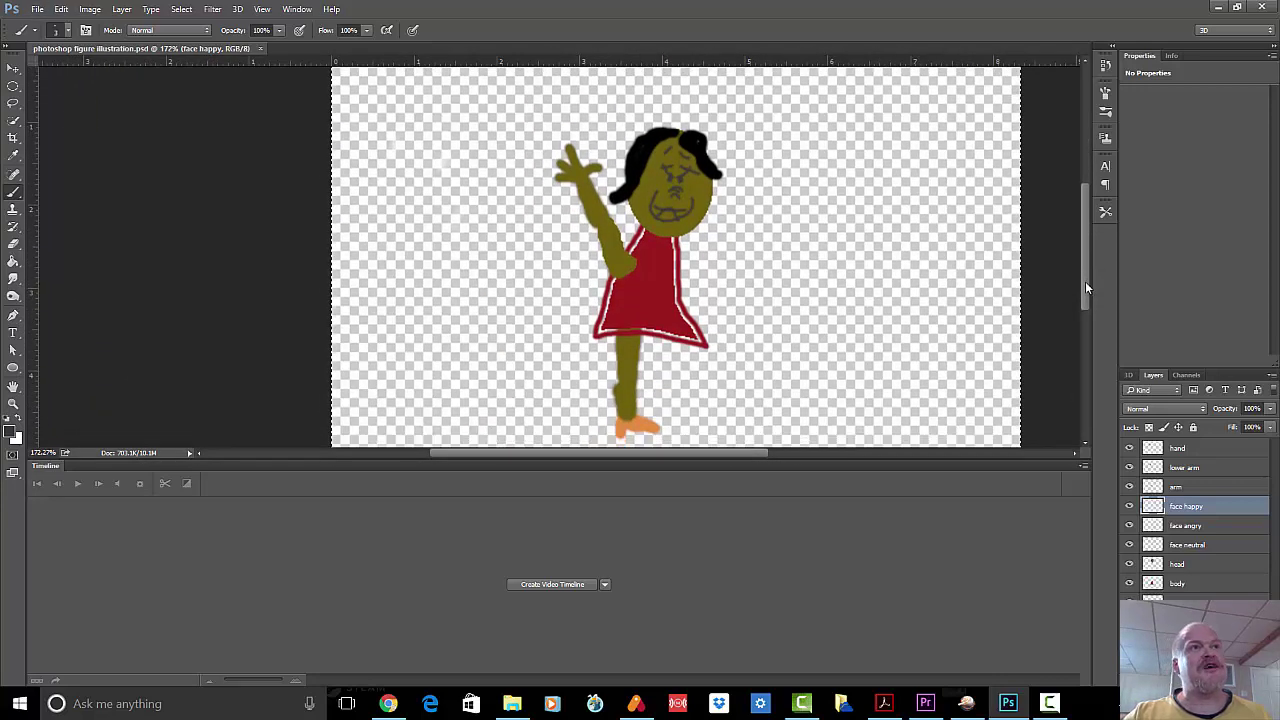
Go through the figure's body-part layers one by one, from hand down to leg.
left_click(1206, 455)
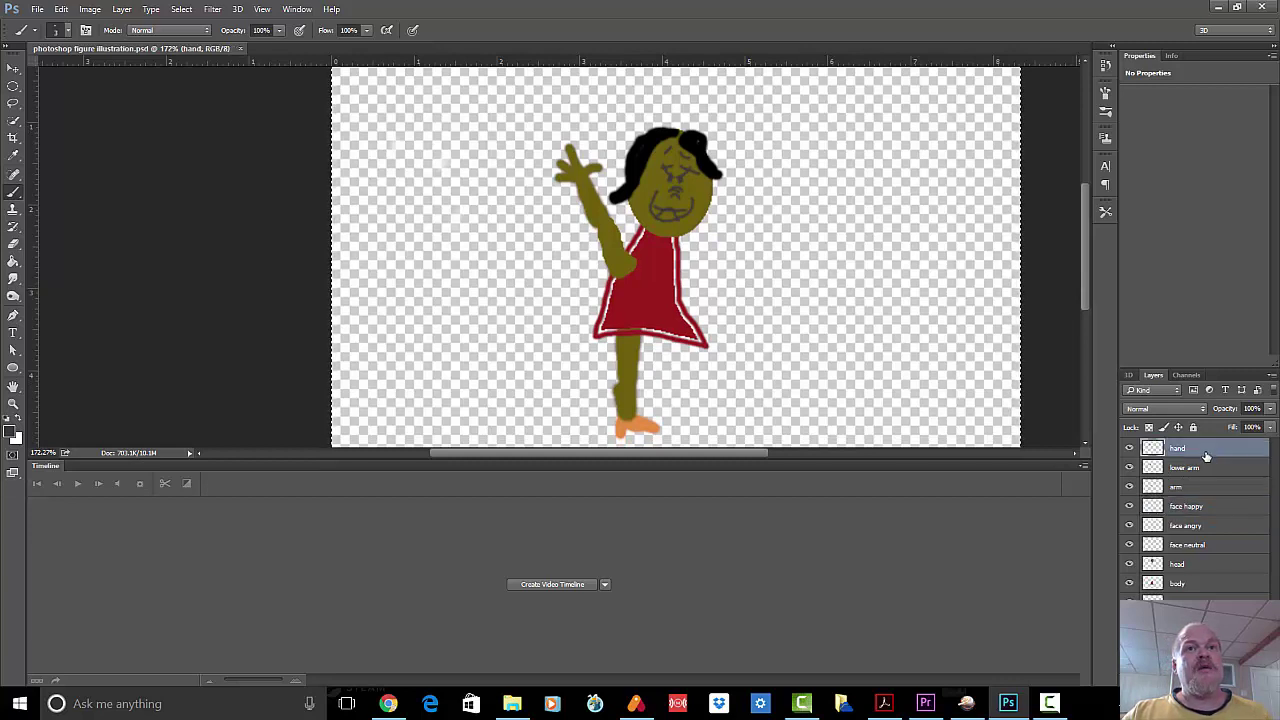
left_click(1199, 470)
left_click(1201, 490)
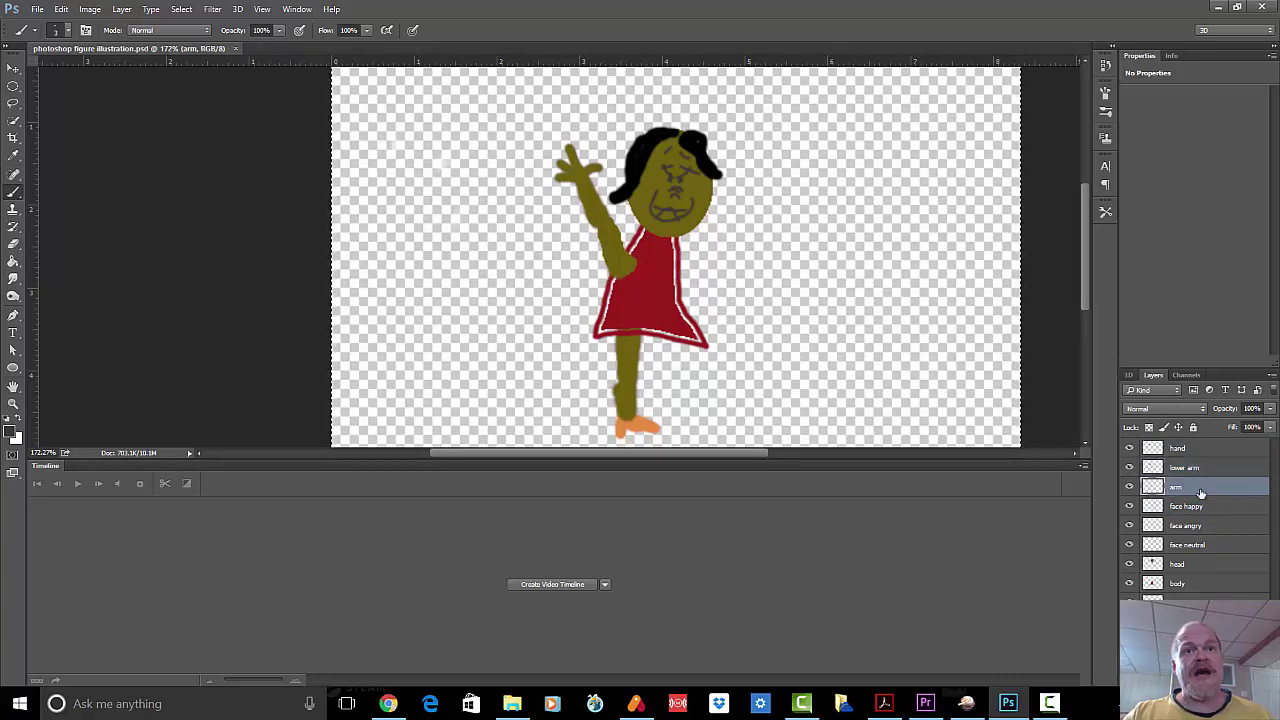
left_click(1201, 506)
left_click(1193, 527)
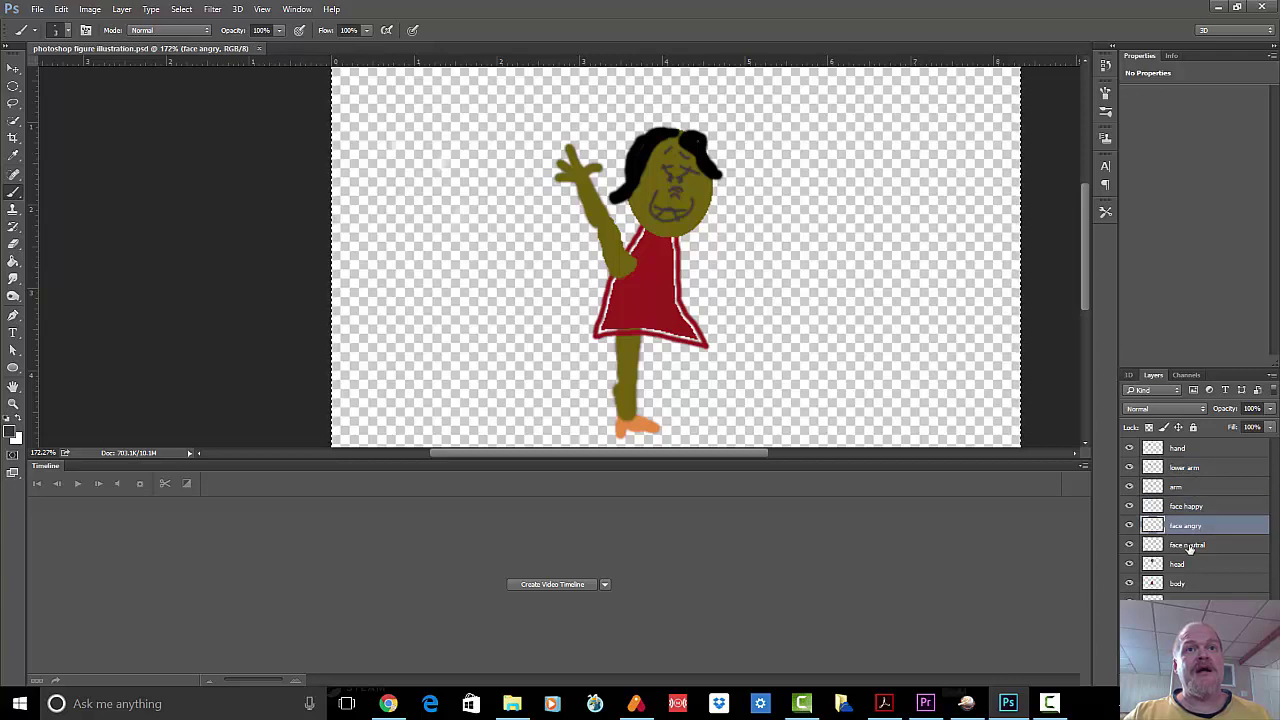
left_click(1189, 547)
left_click(1187, 566)
left_click(1184, 588)
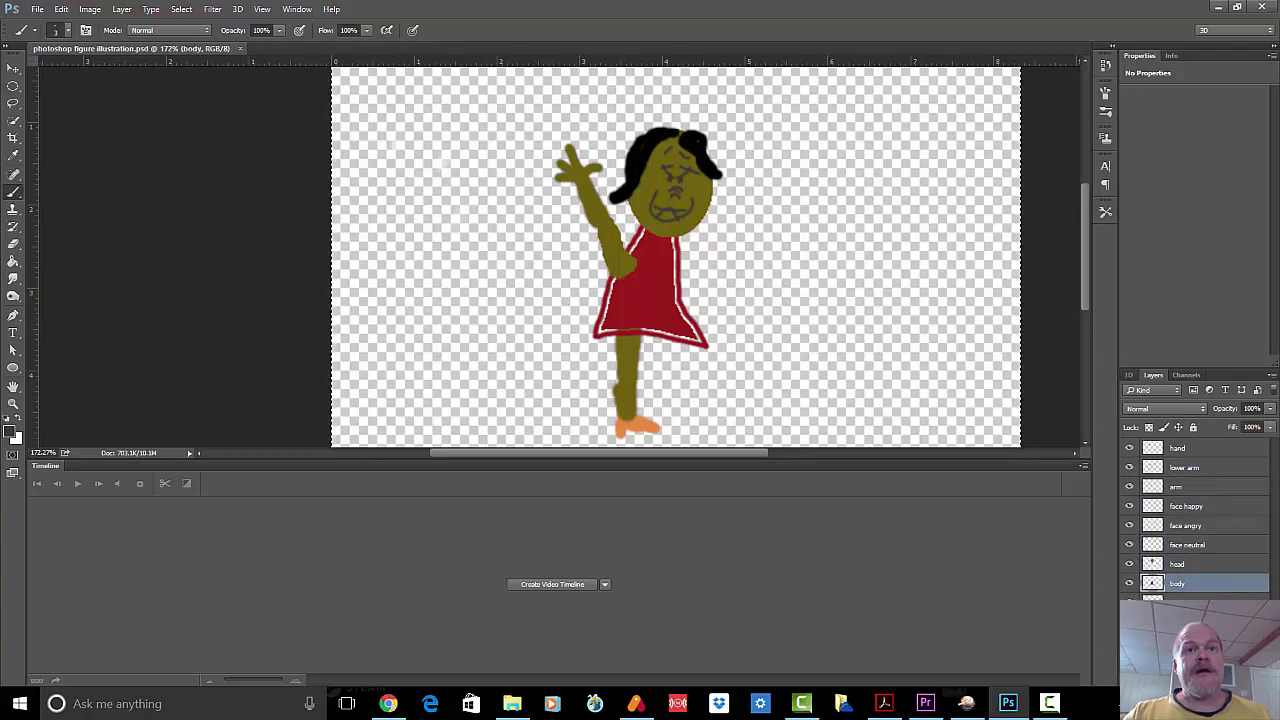
left_click(1185, 603)
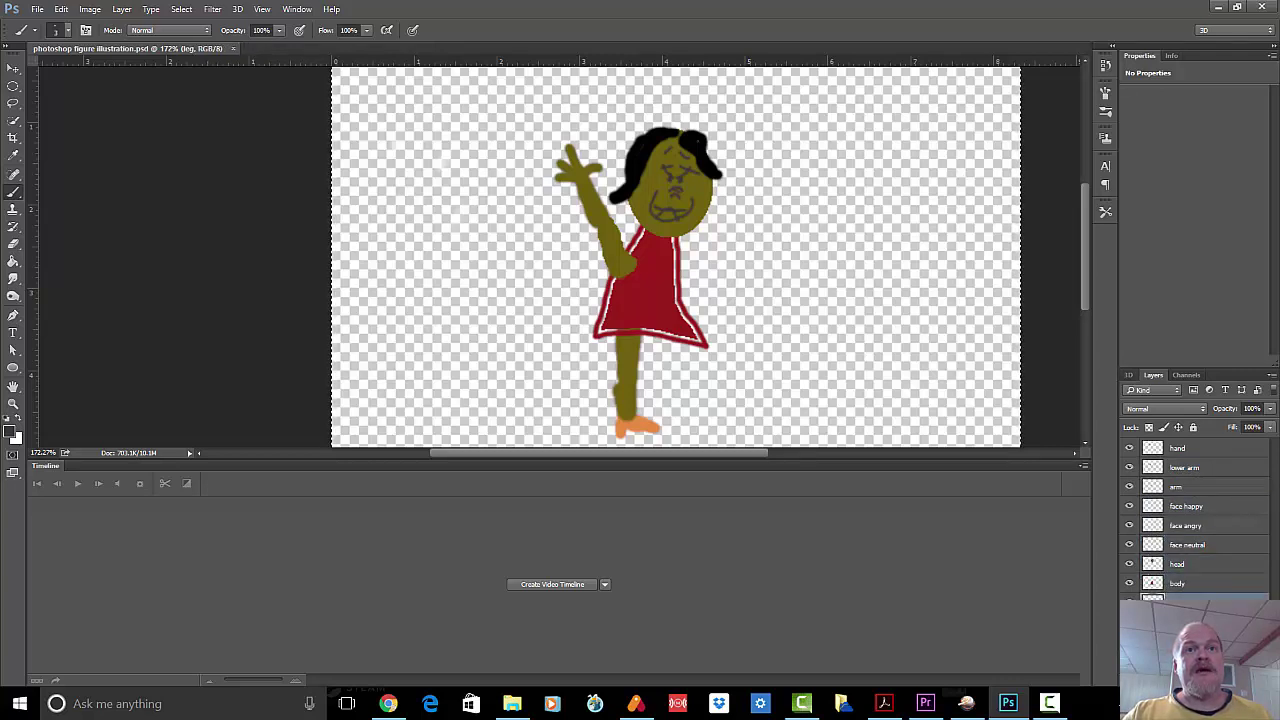
Review the face happy, face angry and face neutral layers, toggling face angry and face neutral off and back on.
left_click(1201, 509)
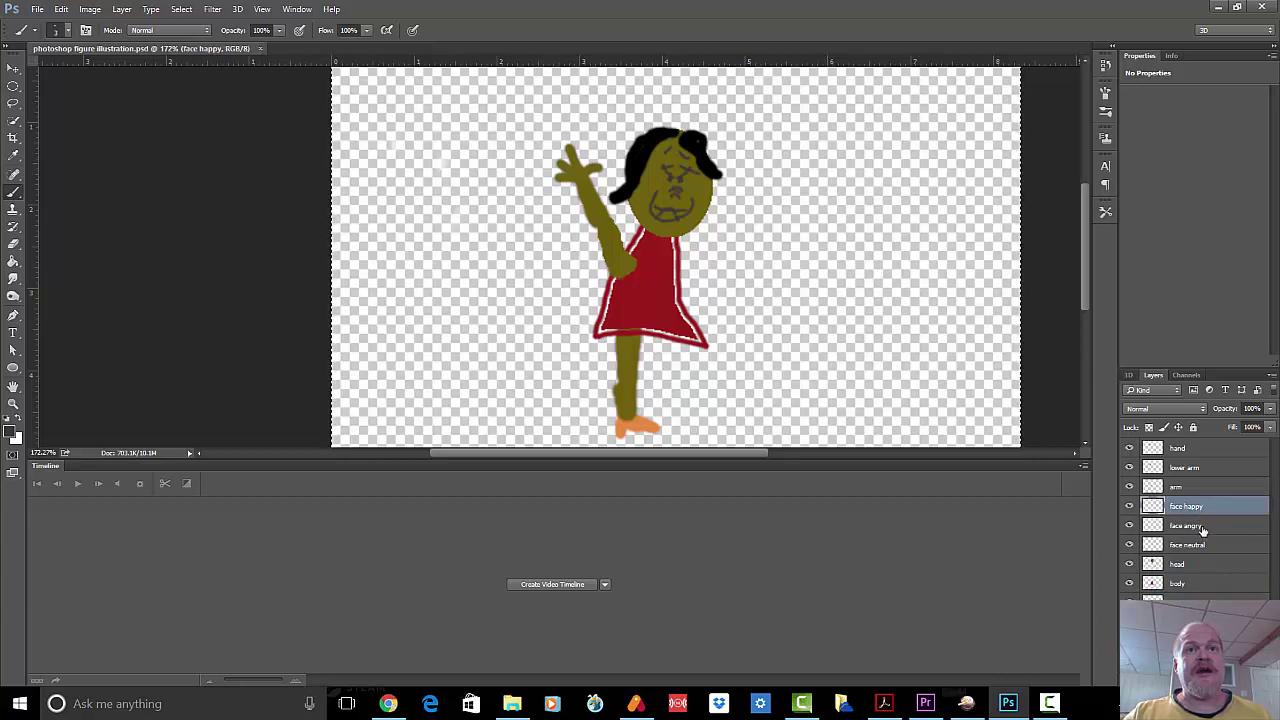
left_click(1203, 530)
left_click(1201, 549)
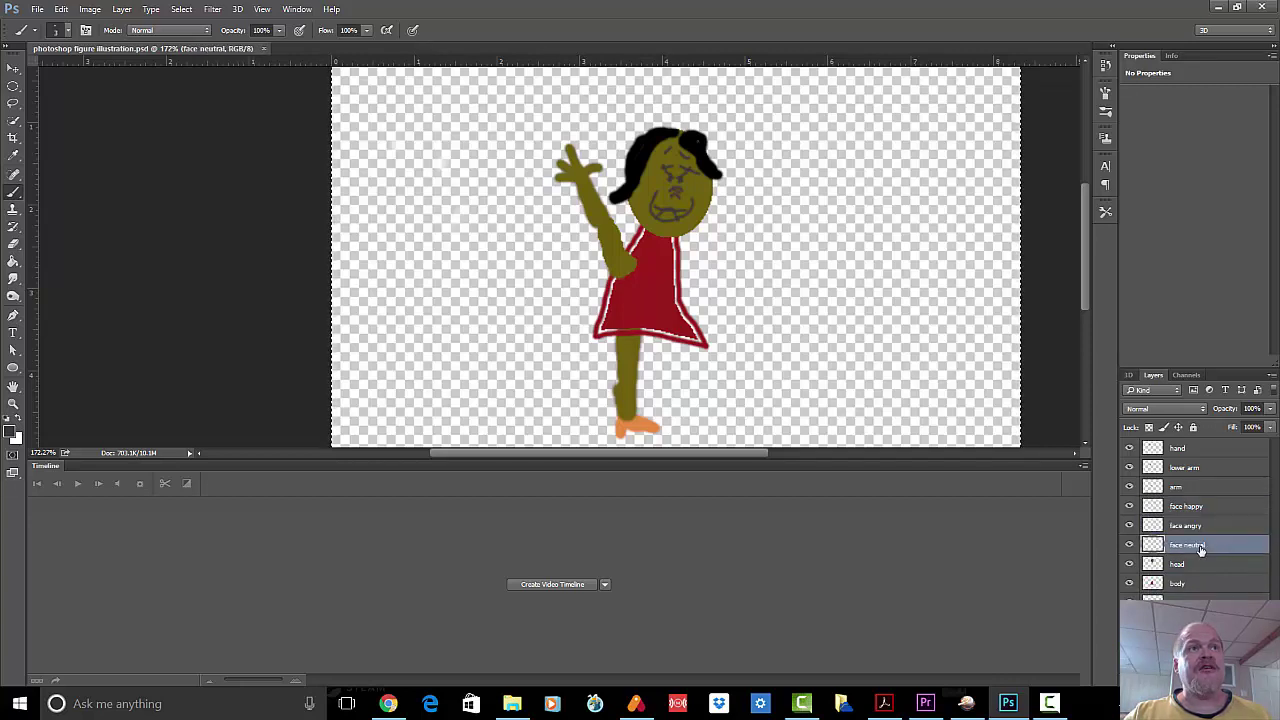
left_click(1130, 545)
left_click(1130, 526)
left_click(1130, 526)
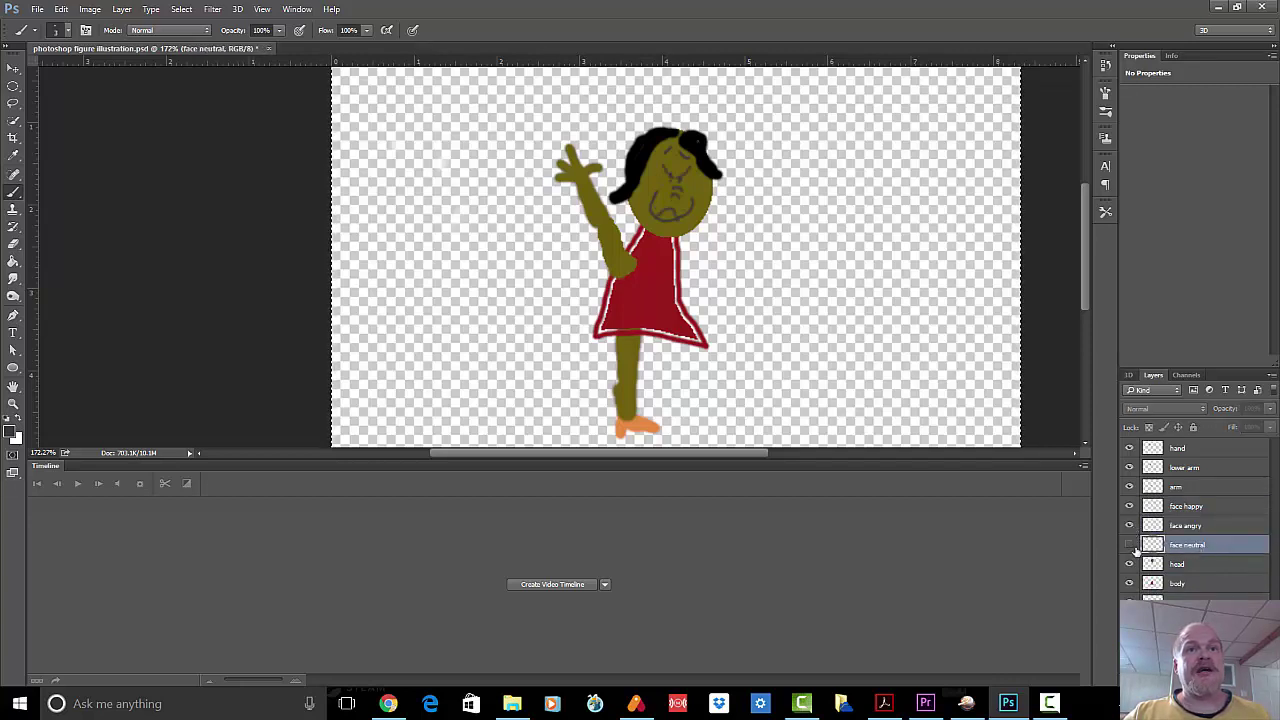
left_click(1130, 545)
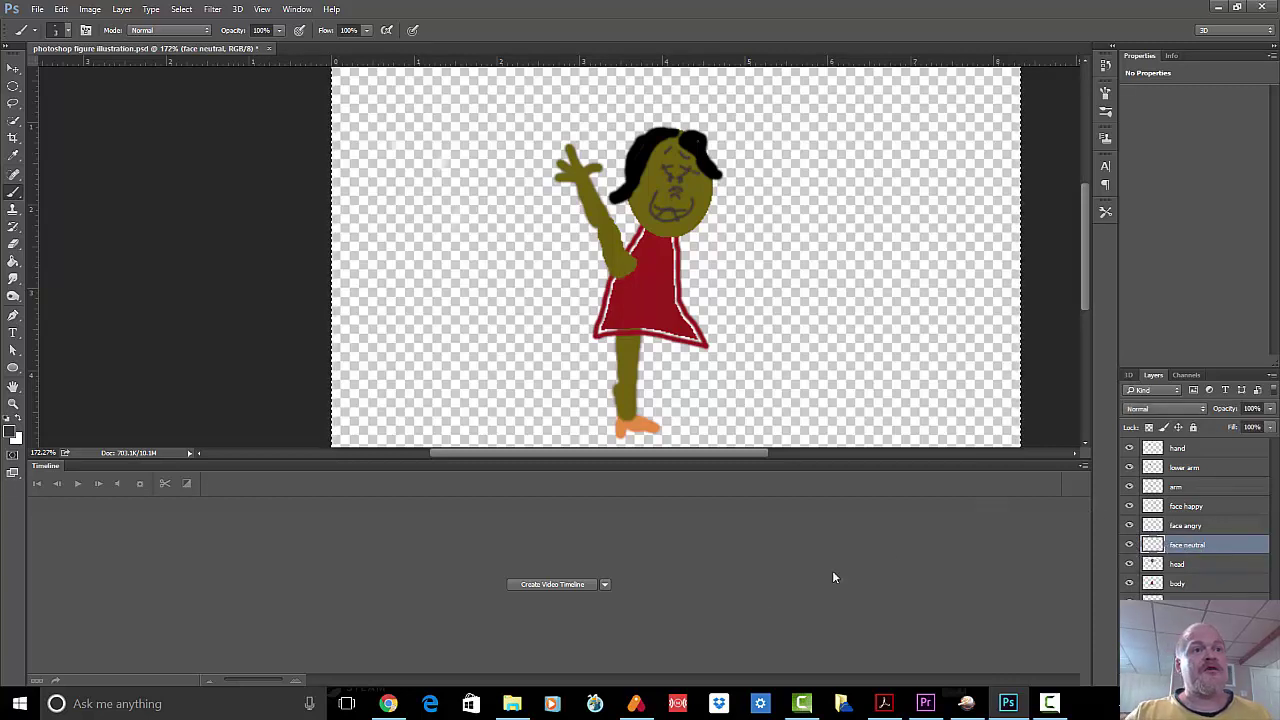
Switch to Anime Studio Pro and import photoshop figure illustration.psd as an image with its layers kept individual.
left_click(635, 703)
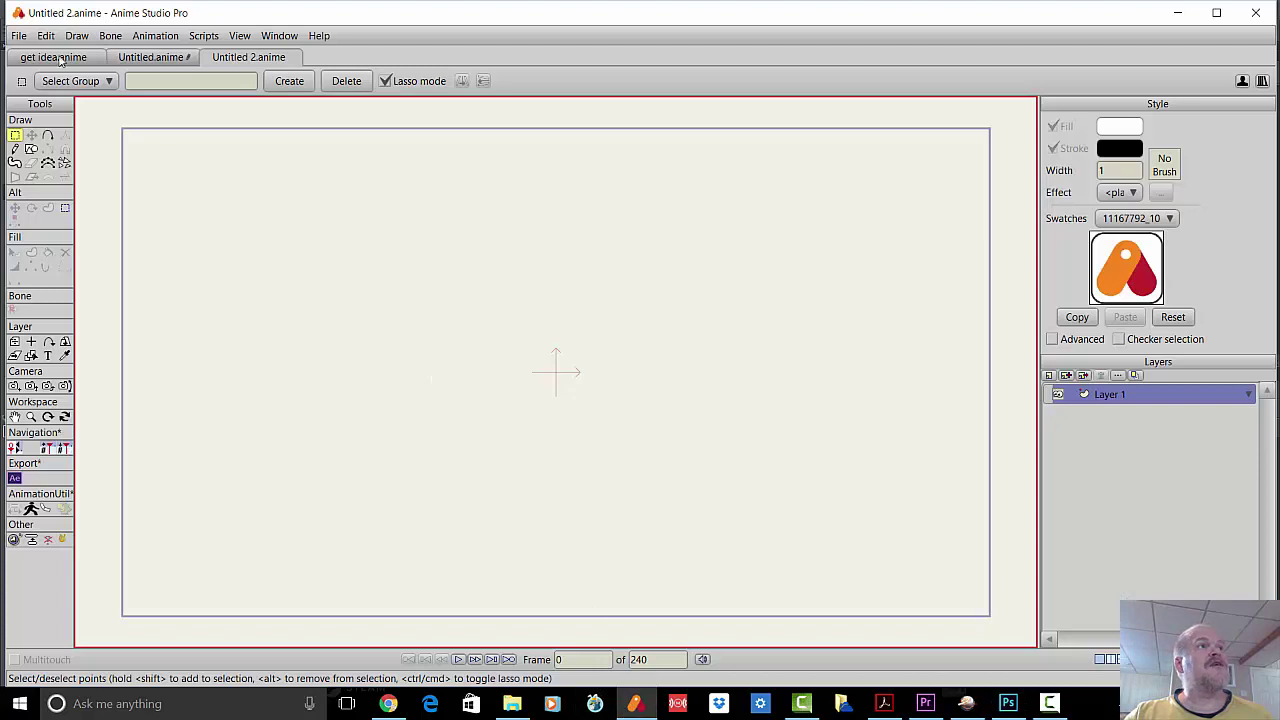
left_click(18, 38)
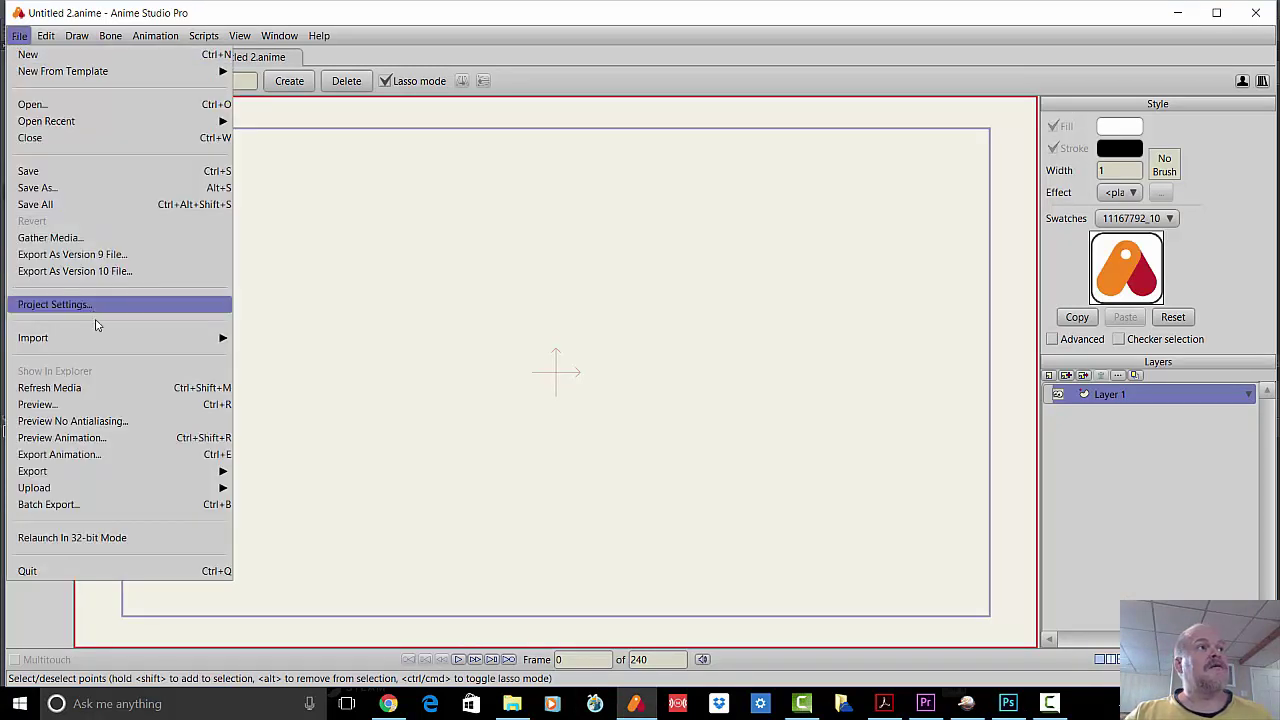
mouse_move(94, 337)
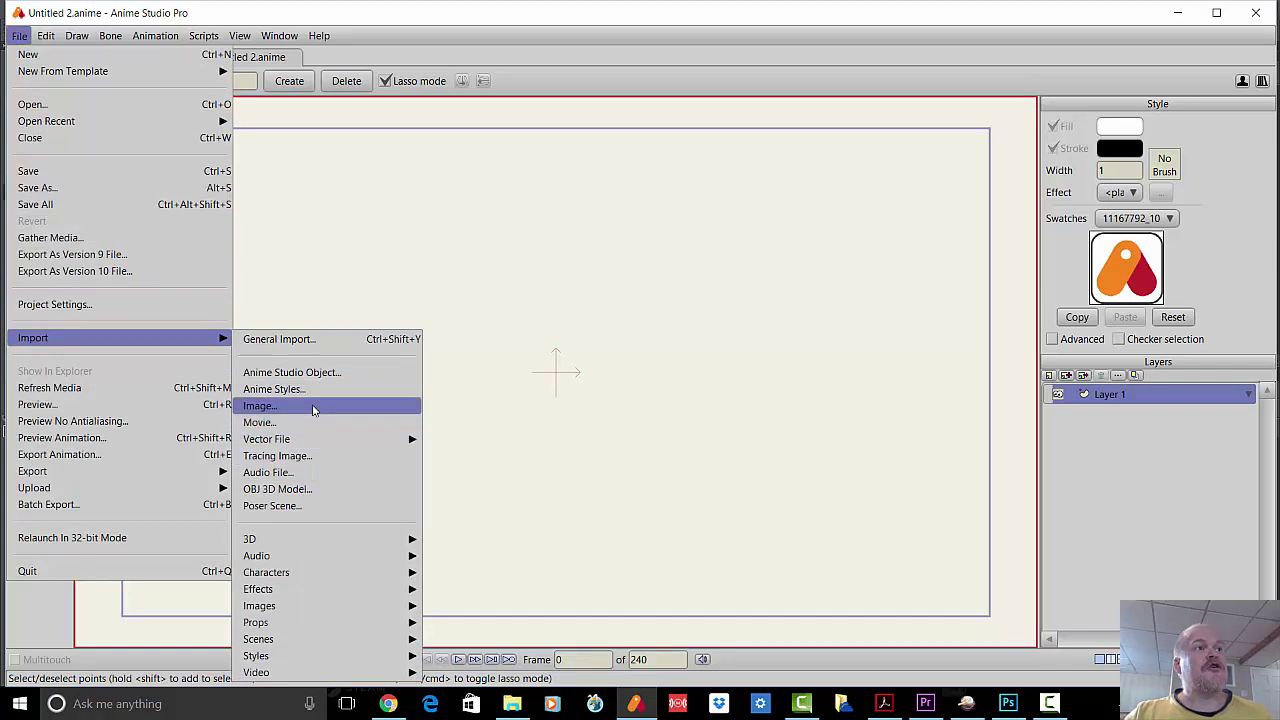
left_click(313, 406)
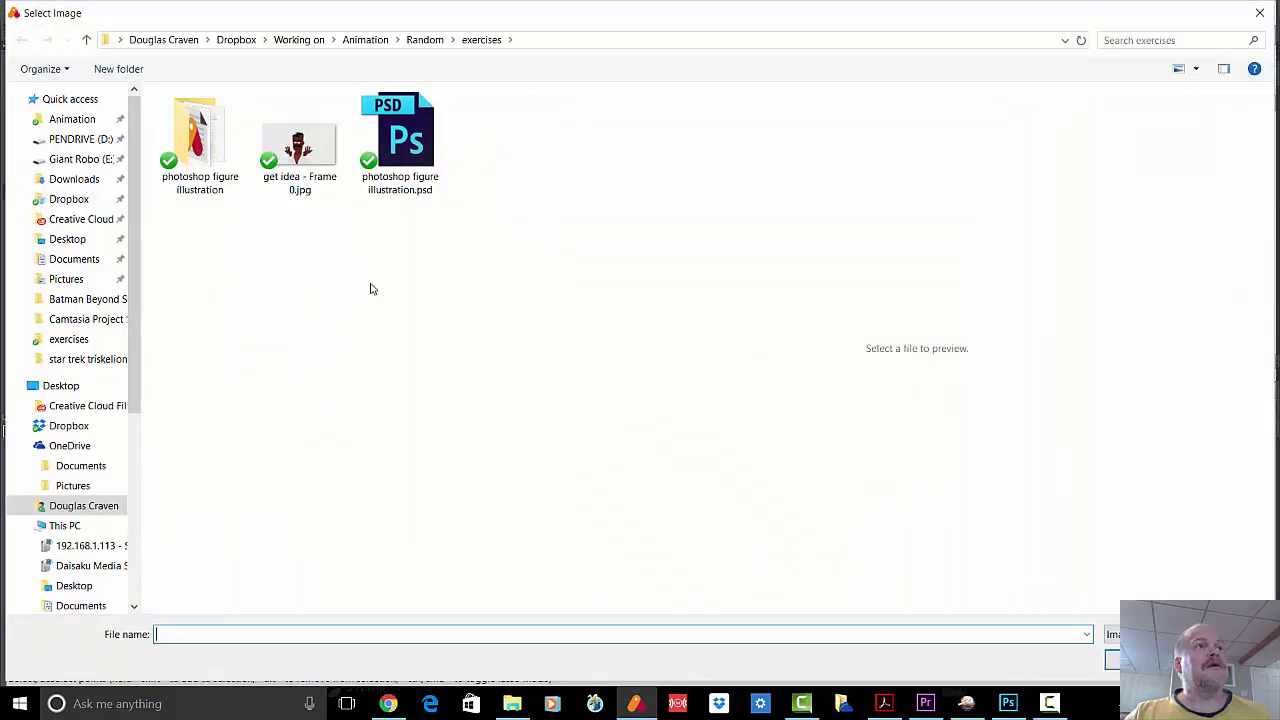
double_click(393, 147)
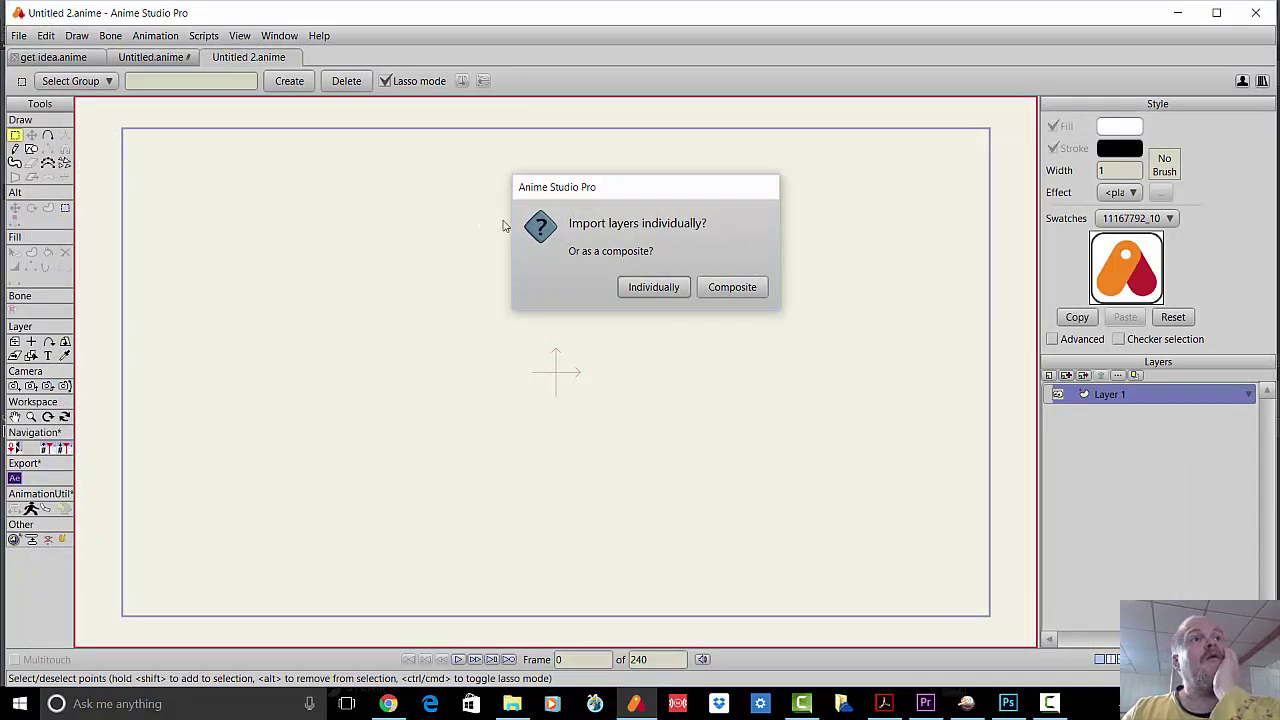
left_click(654, 288)
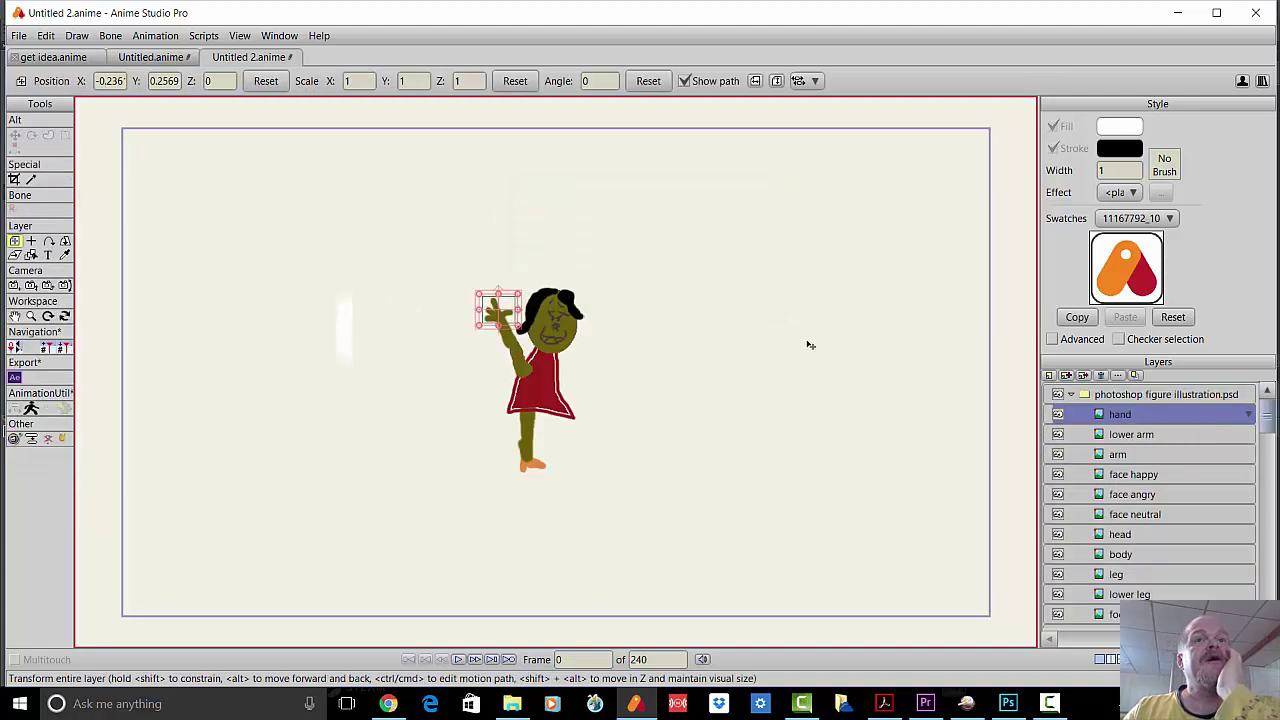
Convert the imported photoshop figure illustration.psd group into a bone layer.
scroll(1117, 413, "down", 1)
scroll(1117, 413, "up", 1)
left_click(1137, 397)
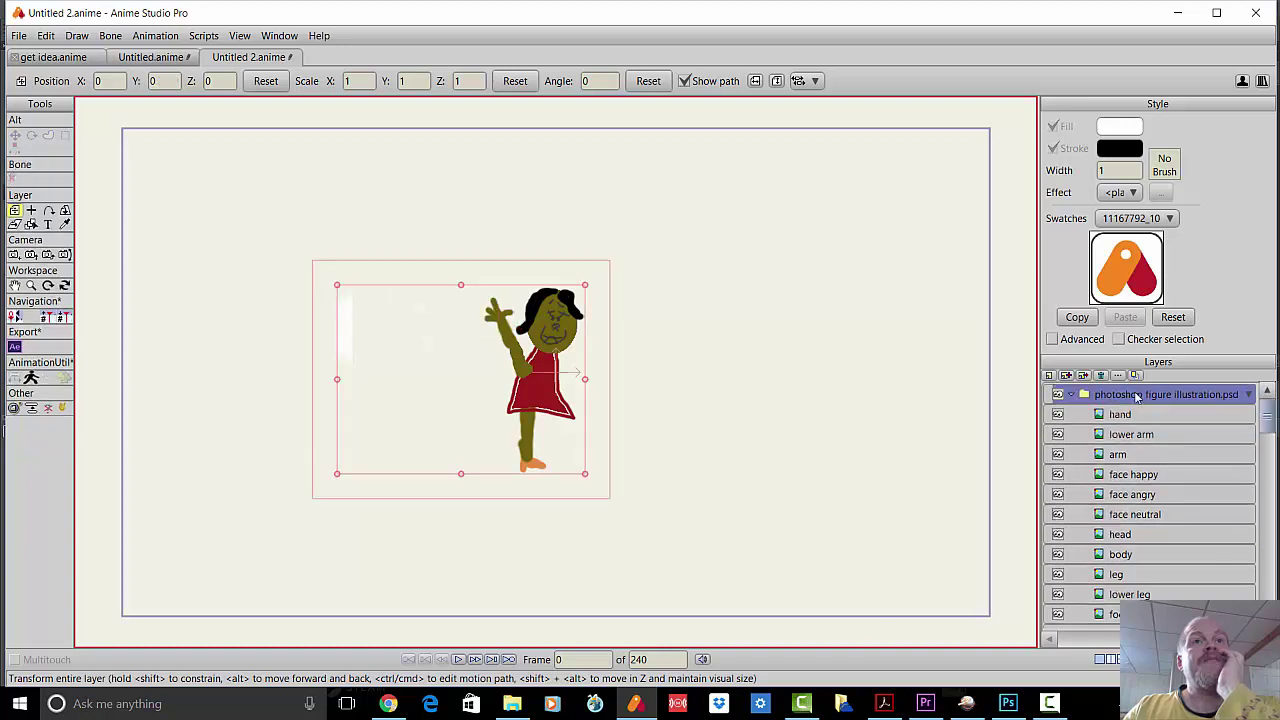
right_click(1136, 396)
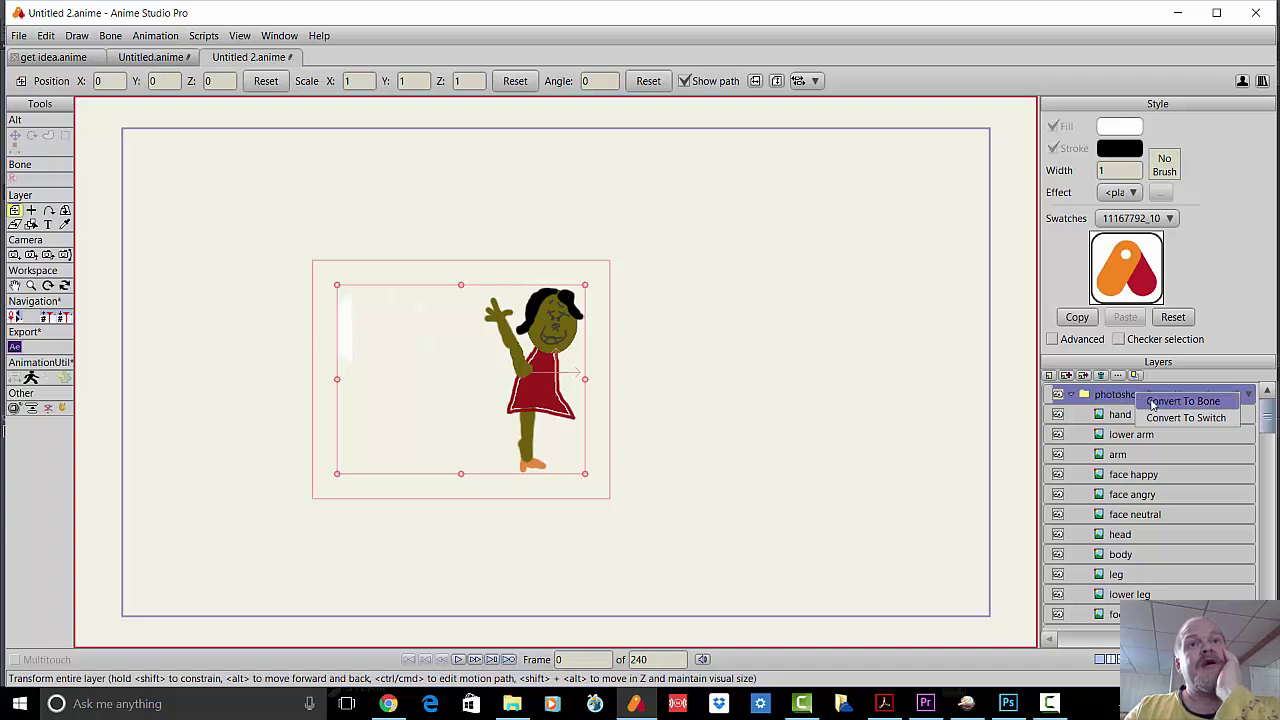
left_click(1160, 401)
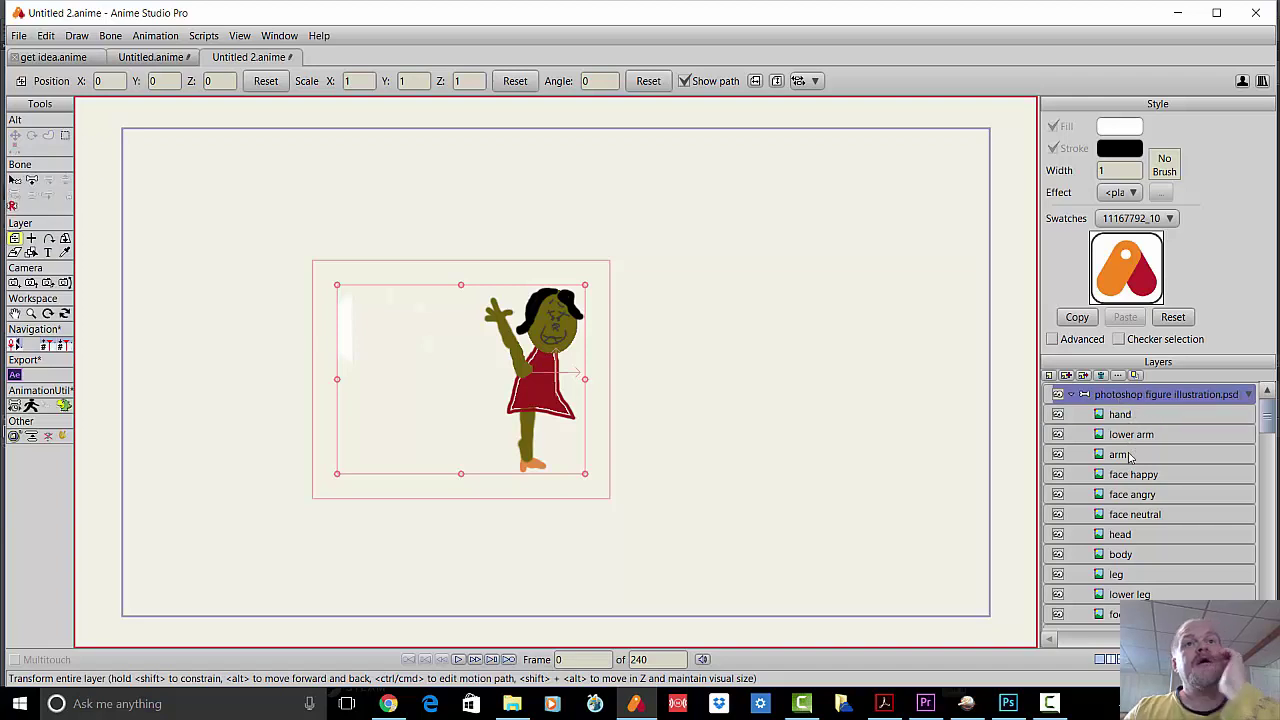
Group the face happy, face angry and face neutral layers together and name the group "faces".
scroll(1137, 486, "down", 1)
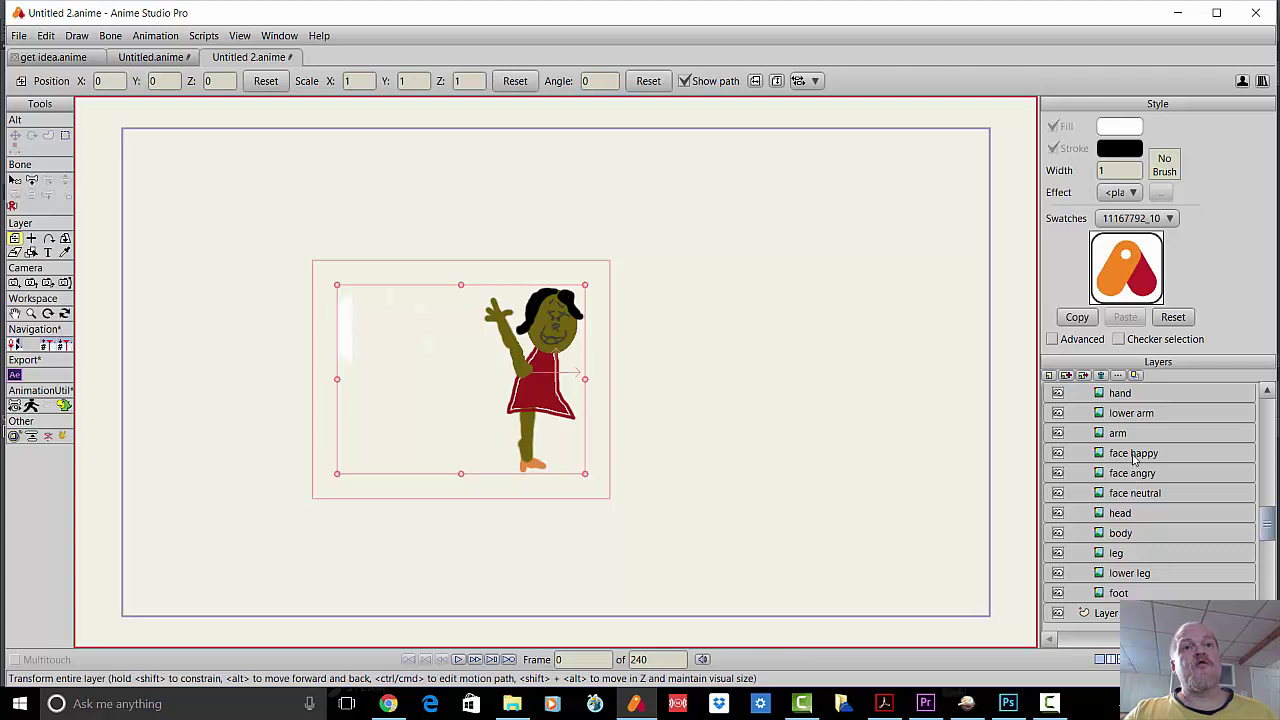
left_click(1135, 456)
left_click(1133, 474, "shift")
left_click(1133, 493, "shift")
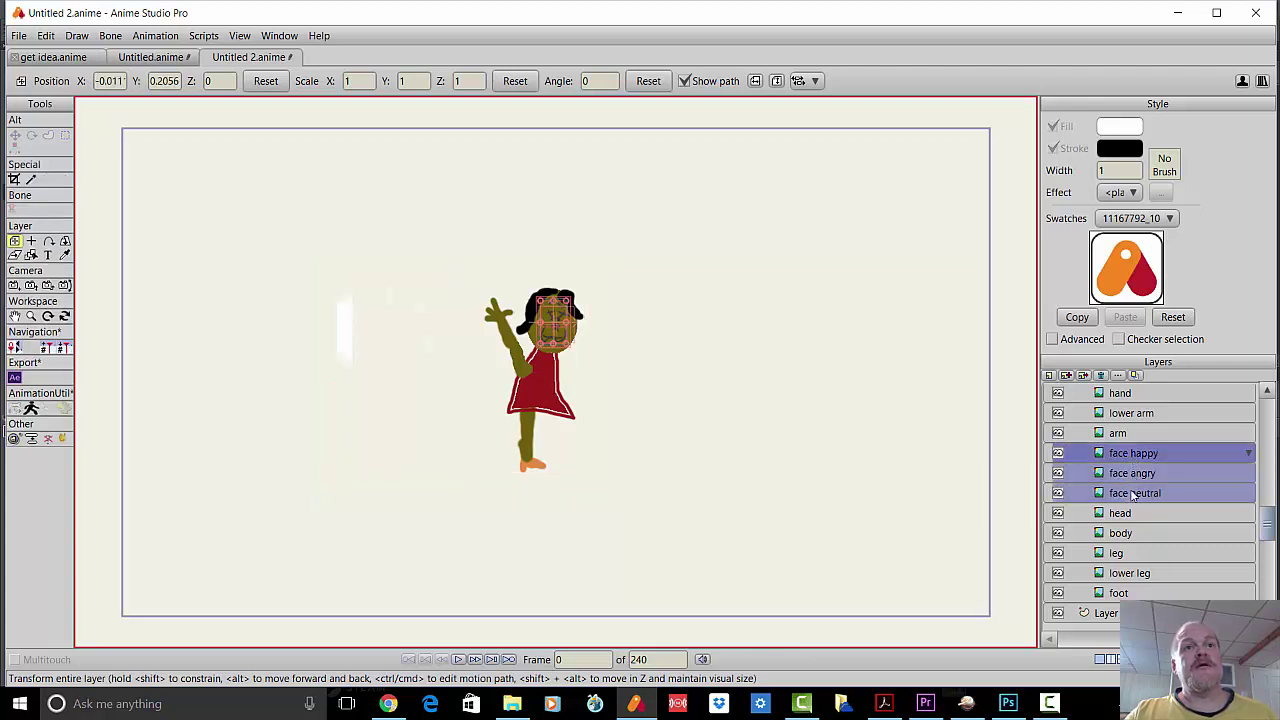
left_click(1049, 375)
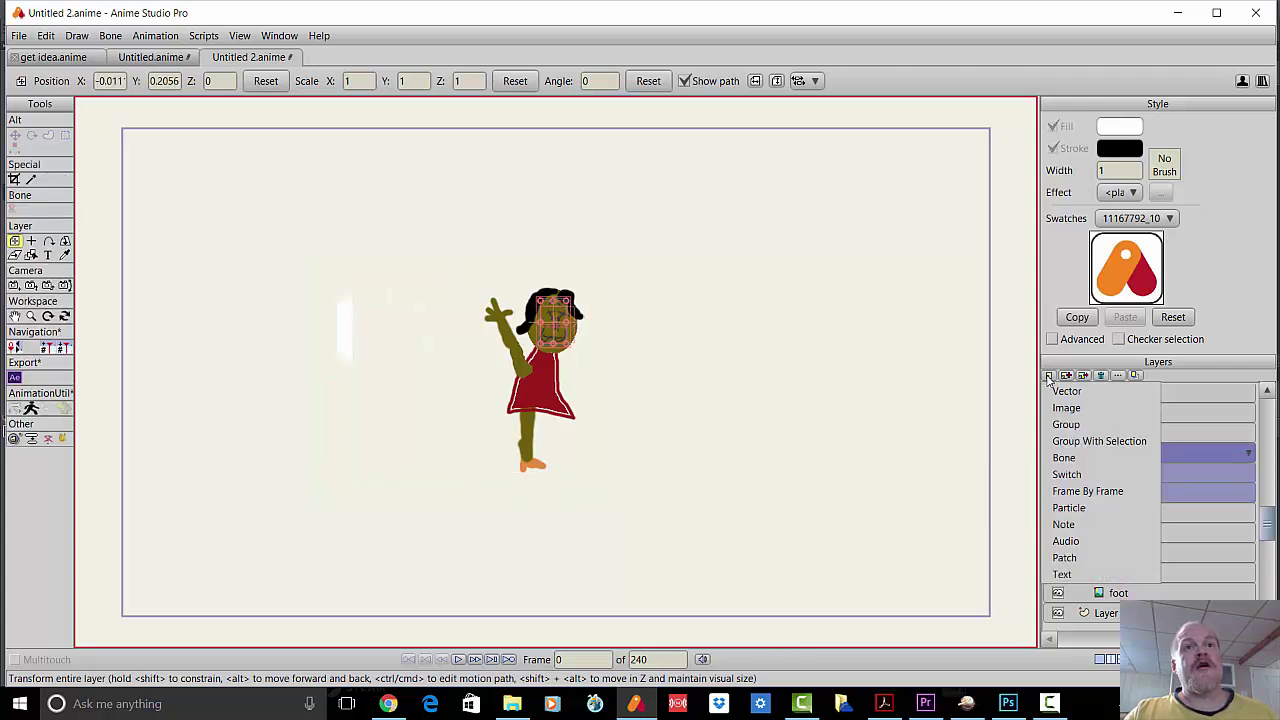
left_click(1078, 442)
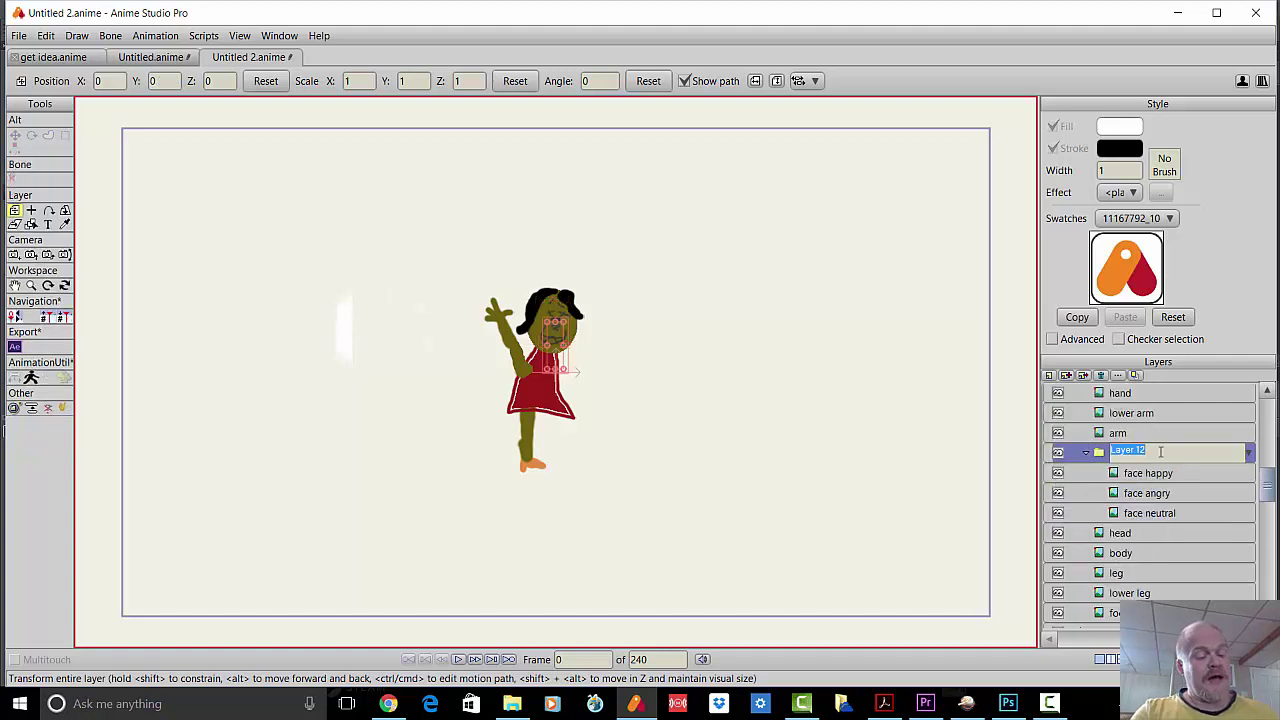
type("faces")
key("Return")
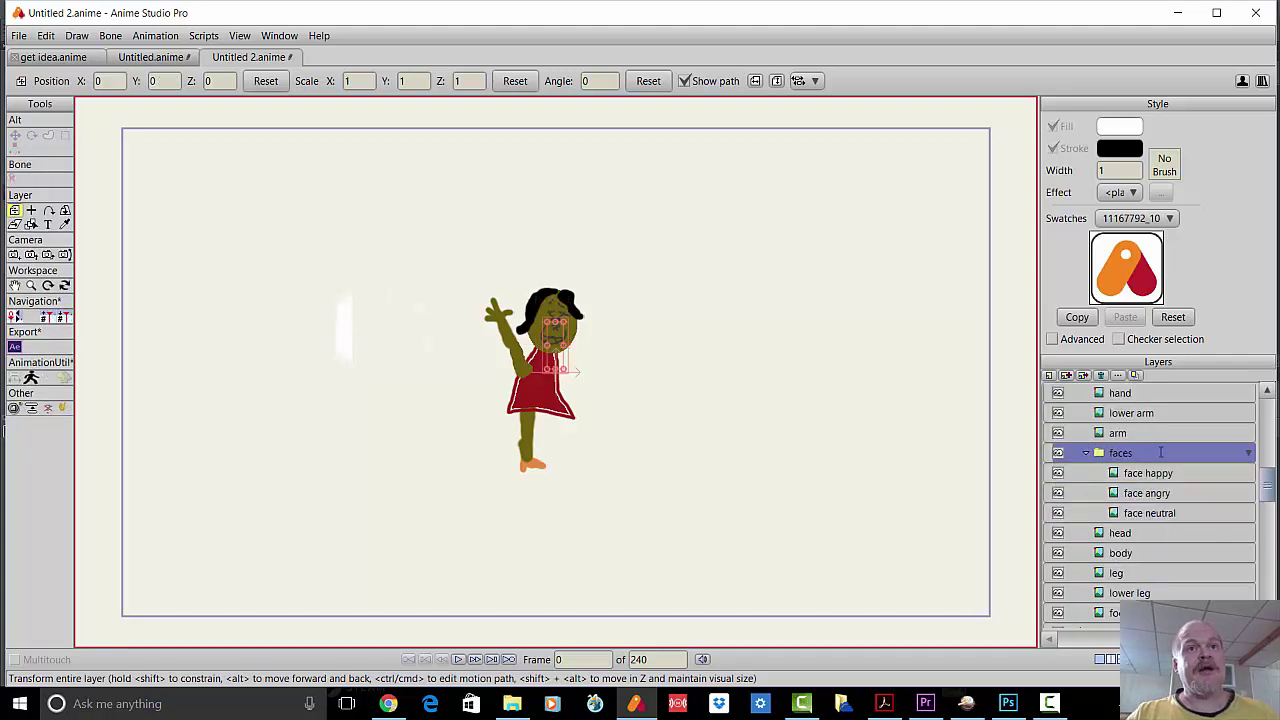
Convert the faces group into a switch layer and make face angry its active face.
right_click(1161, 452)
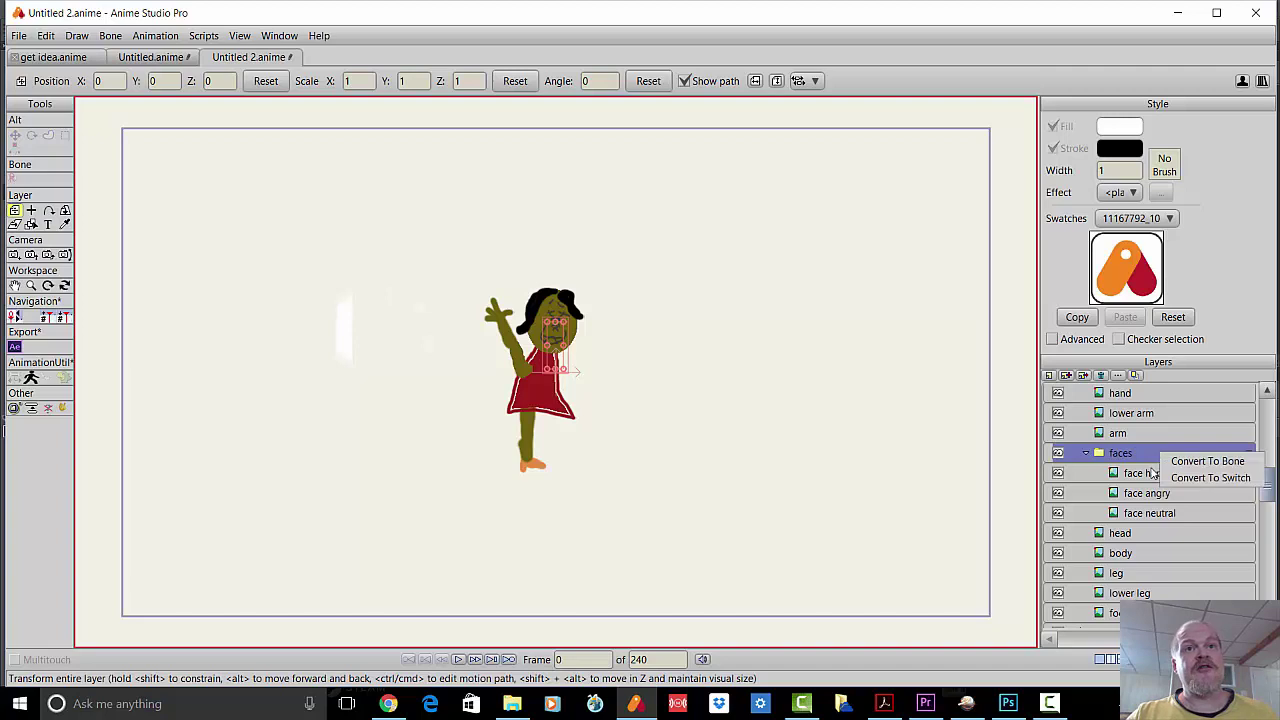
left_click(1201, 478)
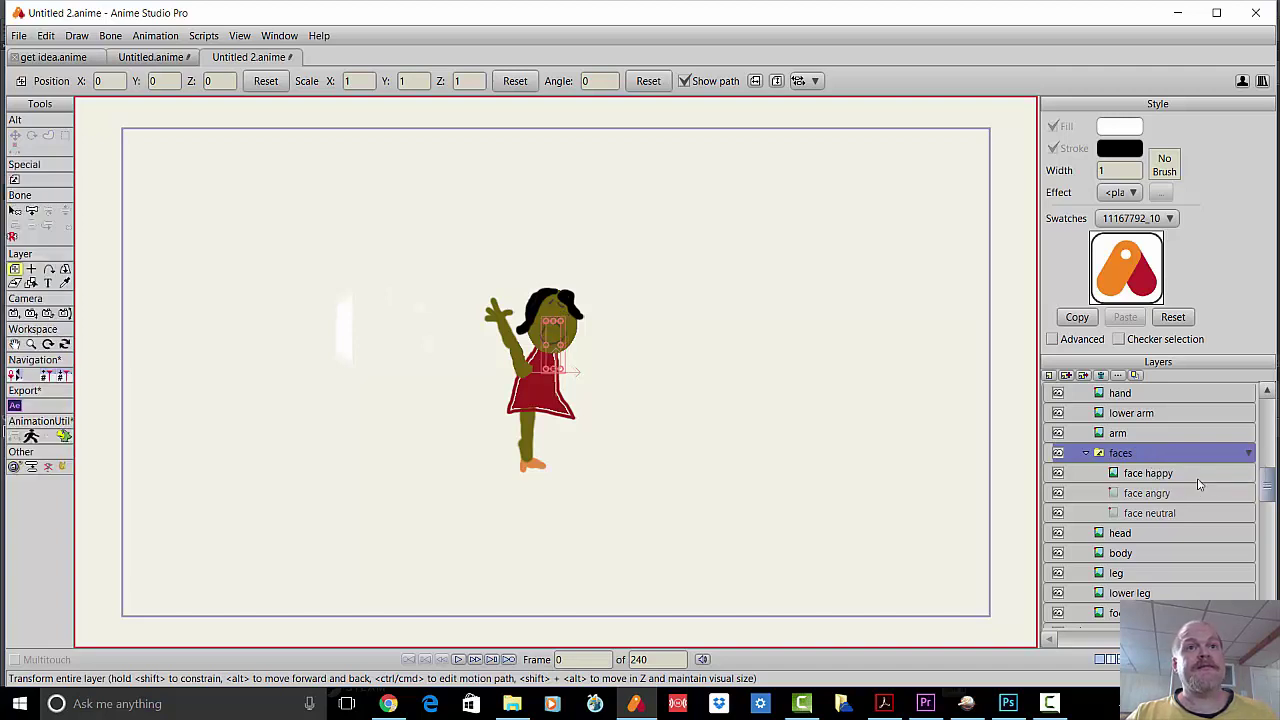
left_click(1127, 453)
left_click(1133, 469)
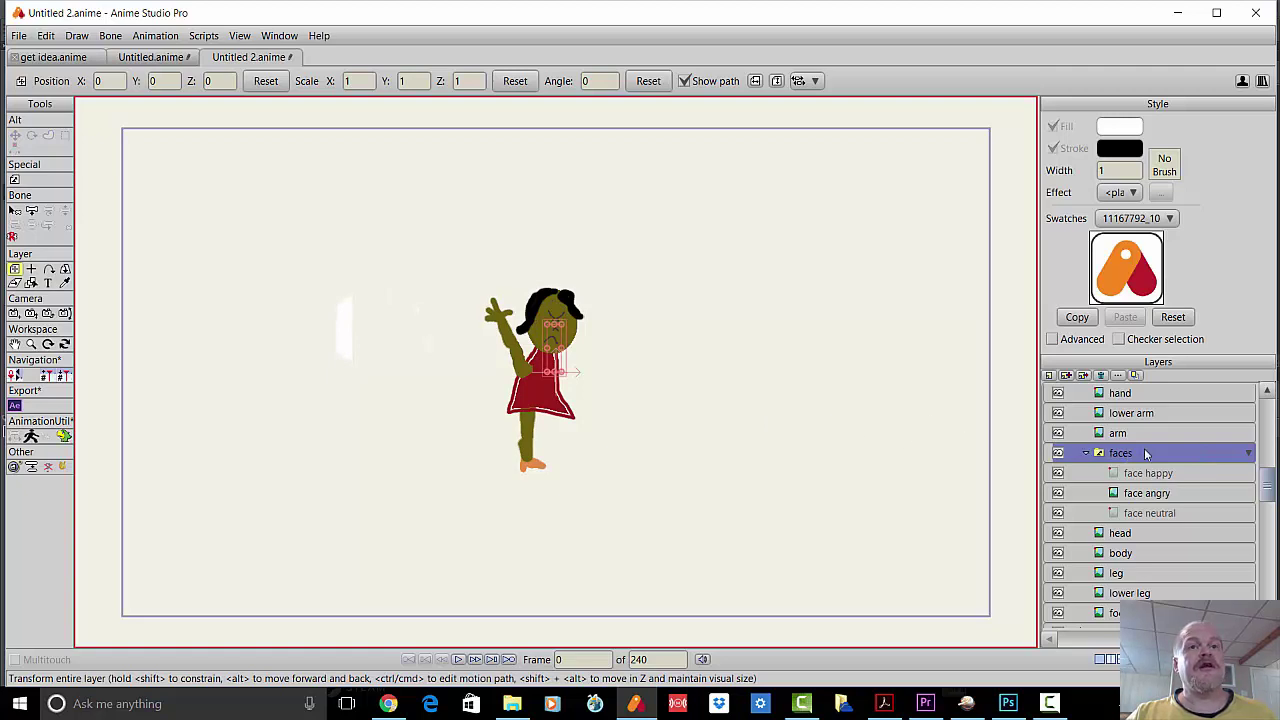
Add a horizontal bone to the photoshop figure illustration.psd layer, running from the lower dress out past the figure's left side, and deselect it.
scroll(1148, 455, "up", 1)
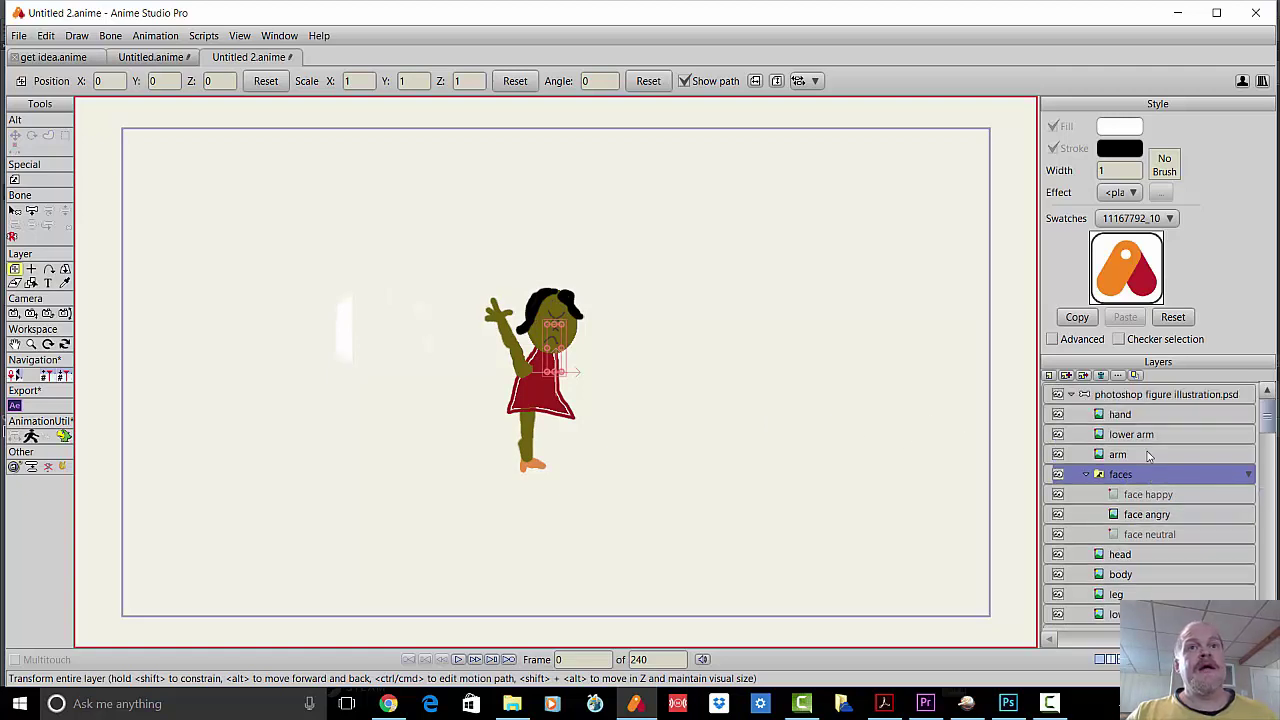
left_click(1156, 396)
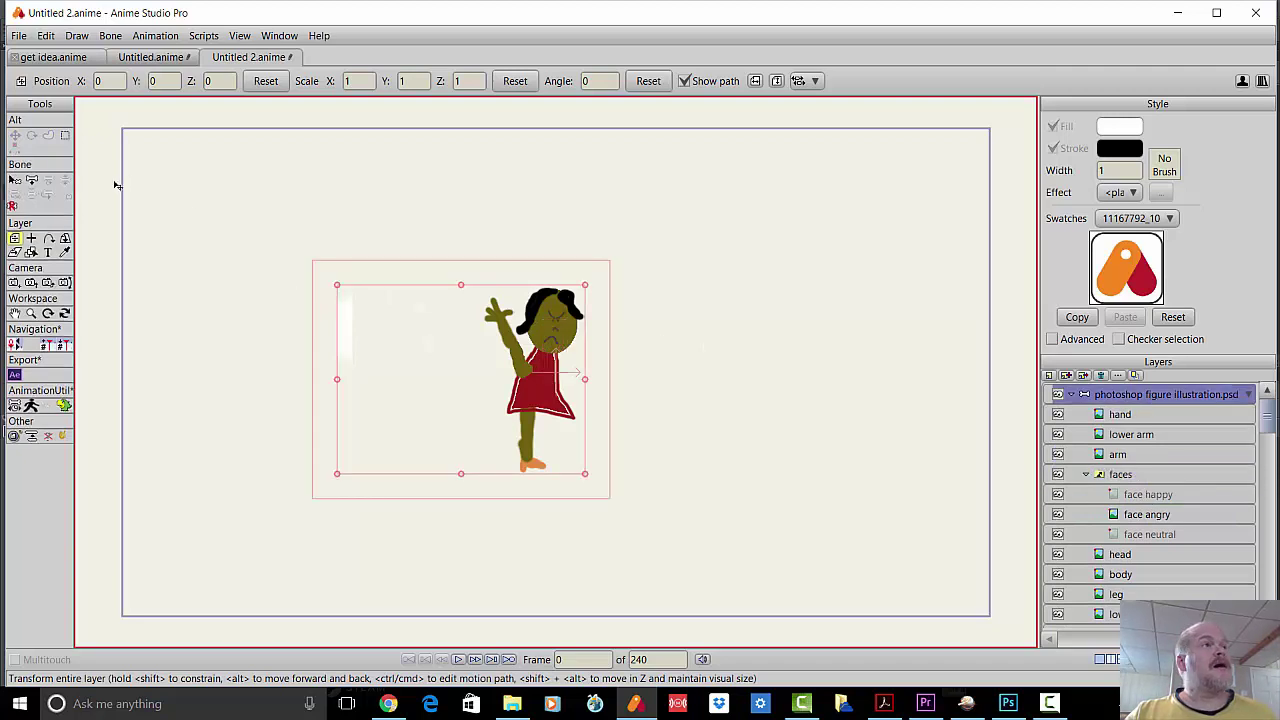
left_click(32, 181)
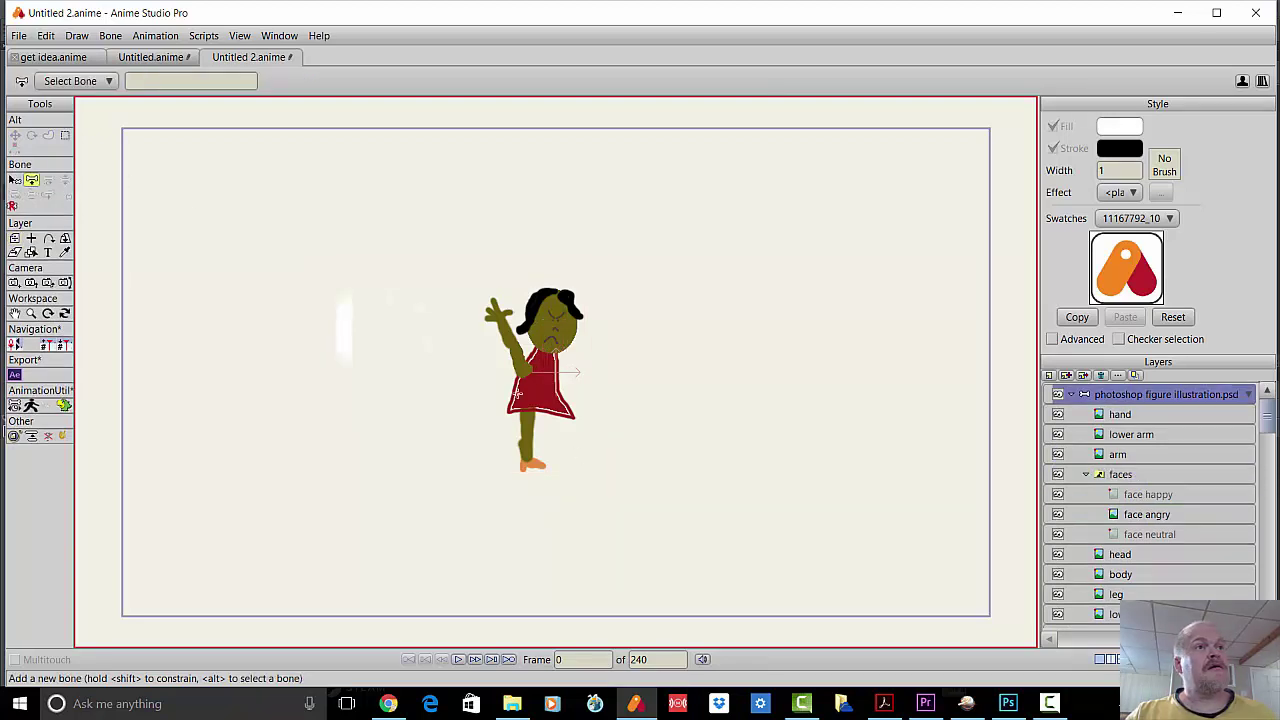
left_click_drag(516, 394, 447, 394)
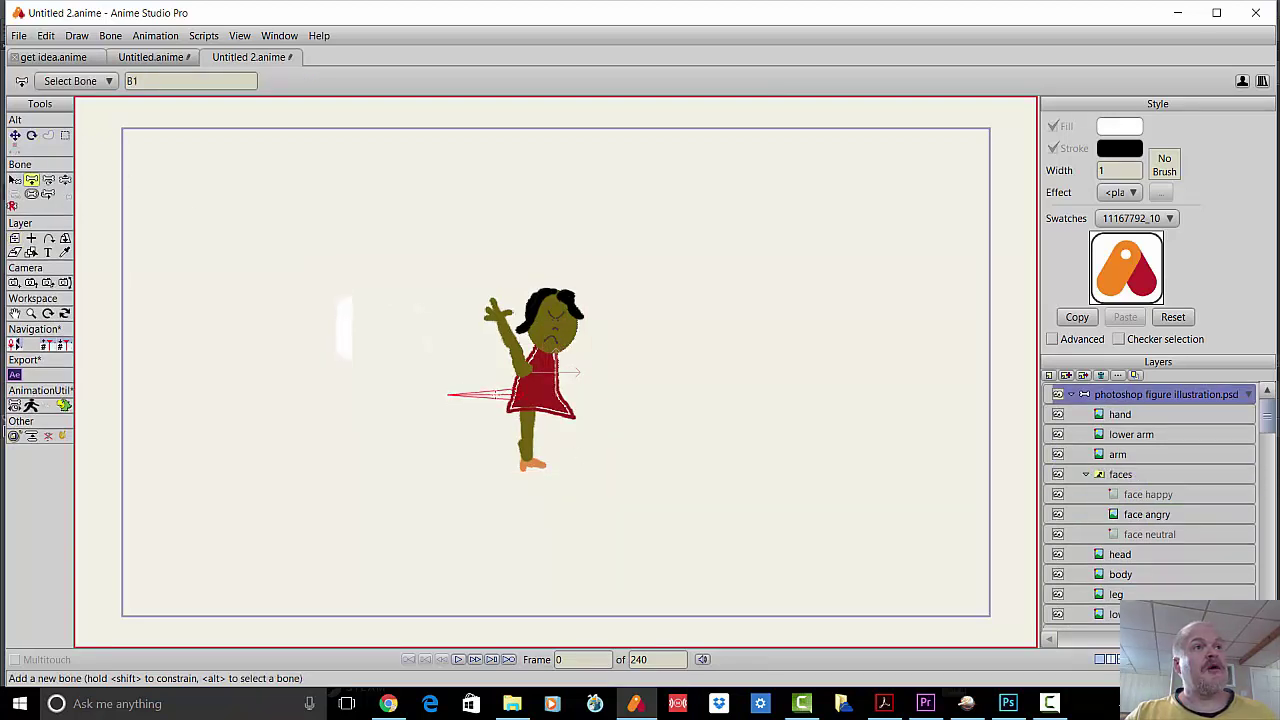
left_click(539, 364)
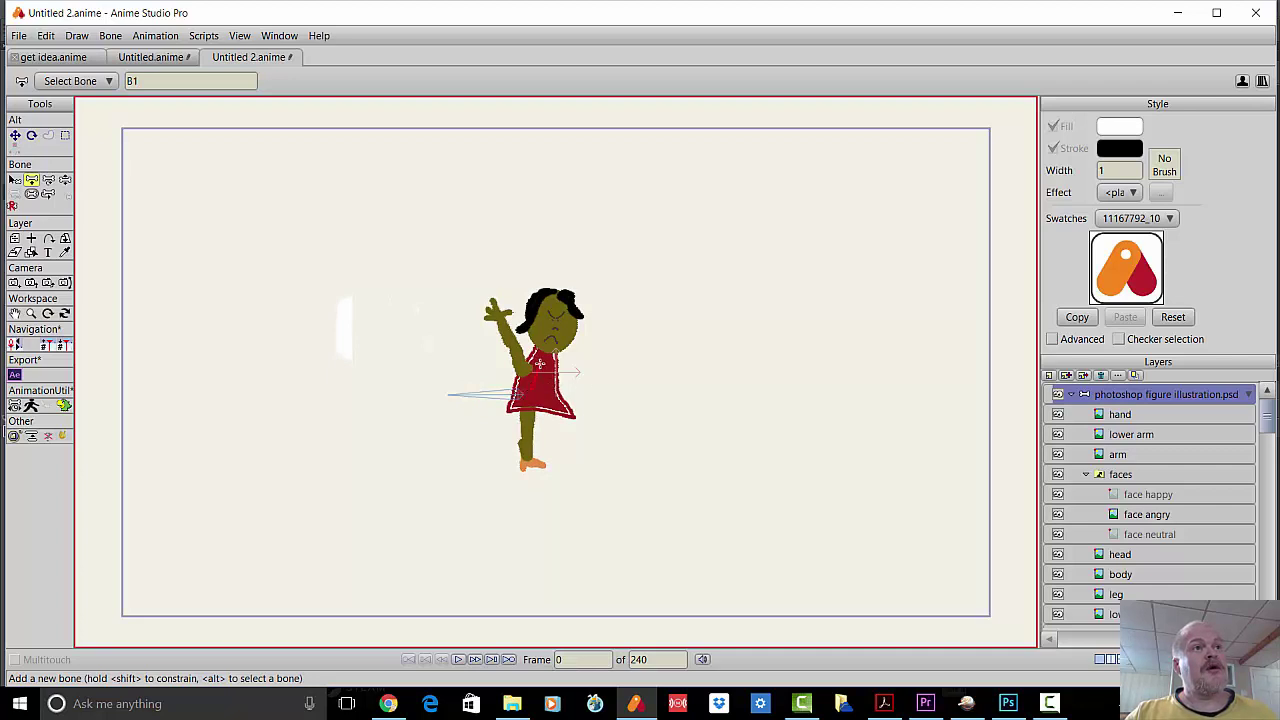
Add a head bone from the neck up through the face, then an arm bone chain from shoulder to hand parented to the torso bone.
left_click_drag(552, 349, 556, 312)
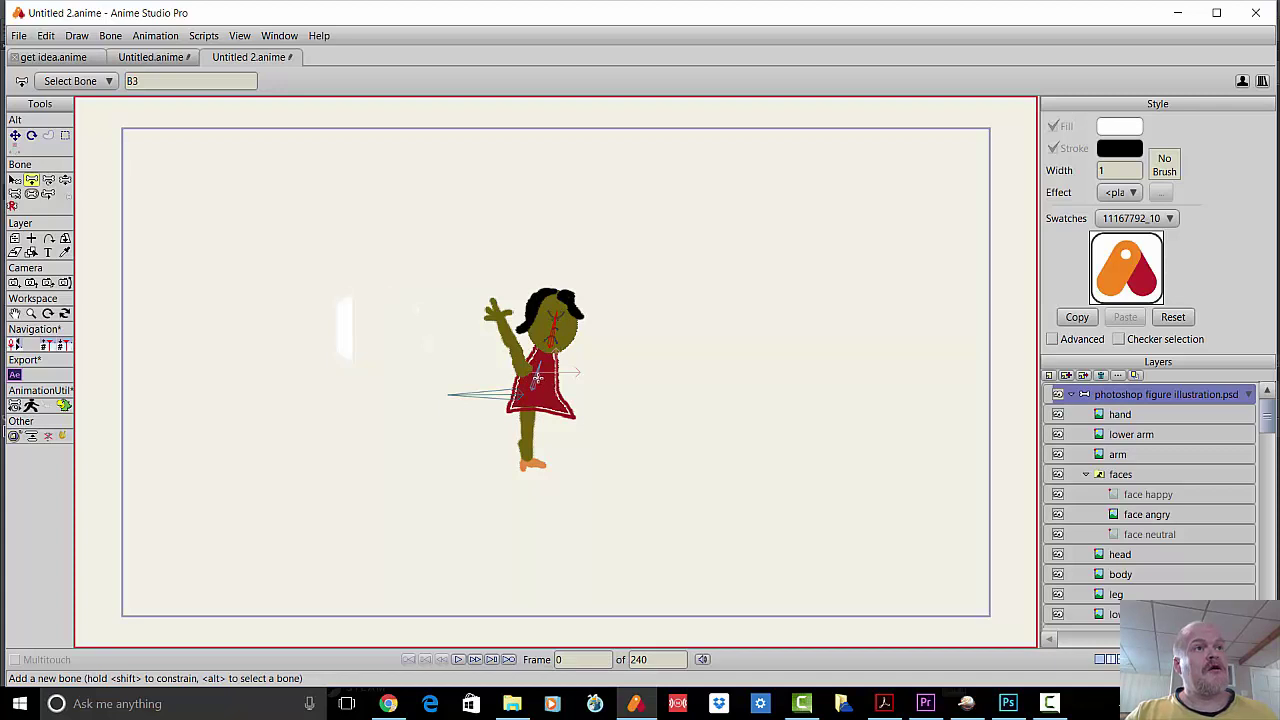
left_click(537, 378, "alt")
left_click_drag(525, 374, 490, 308)
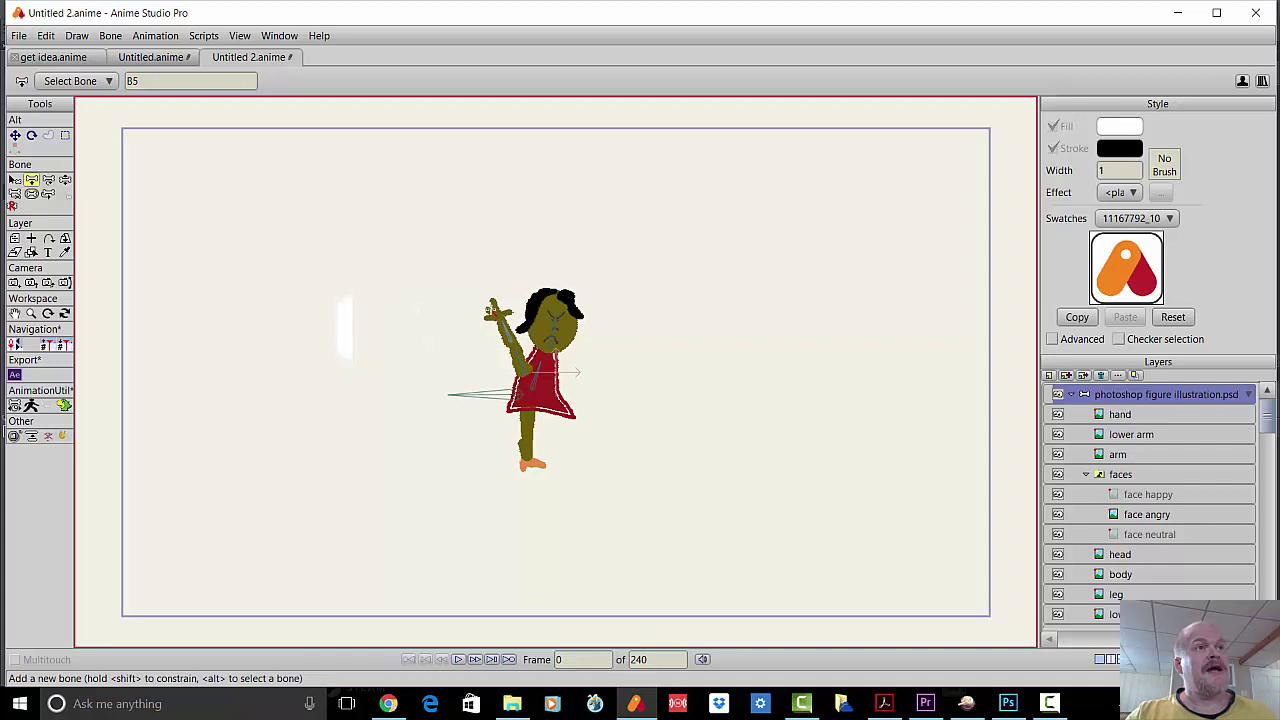
Select the torso bone as parent and add a bone chain through the hip, upper leg, lower leg and foot.
left_click(535, 384, "alt")
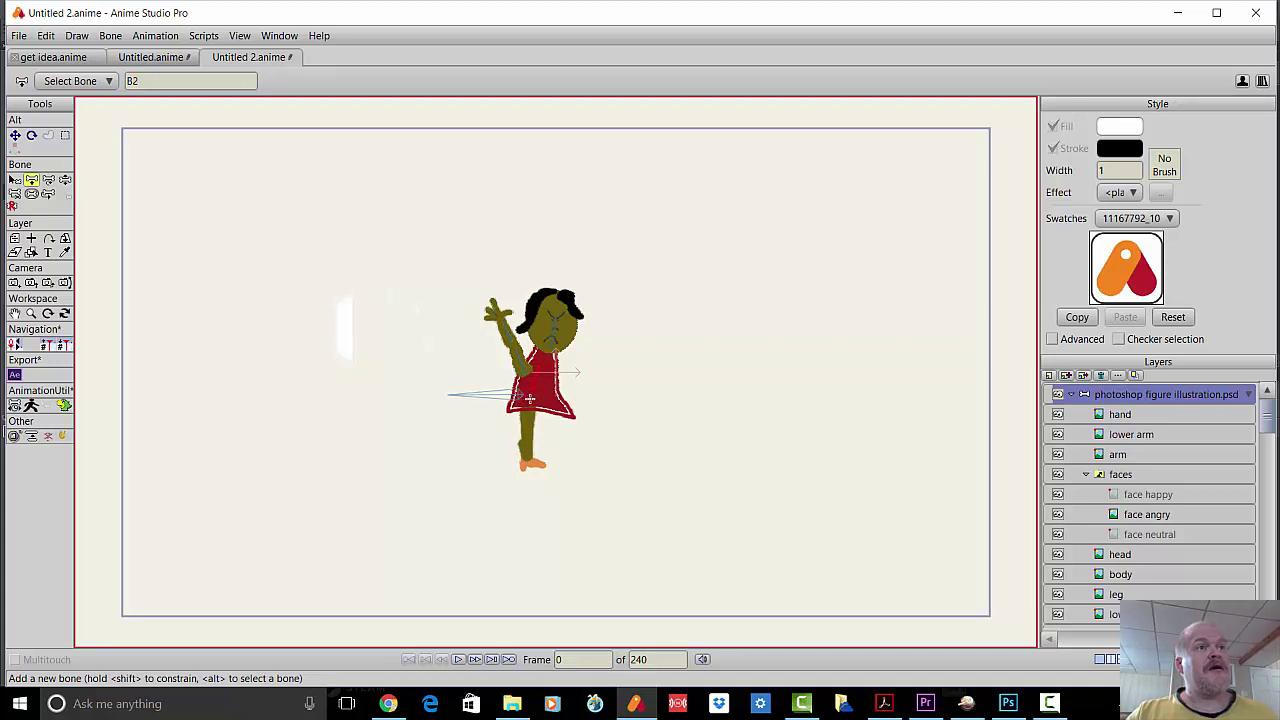
left_click_drag(535, 374, 528, 401)
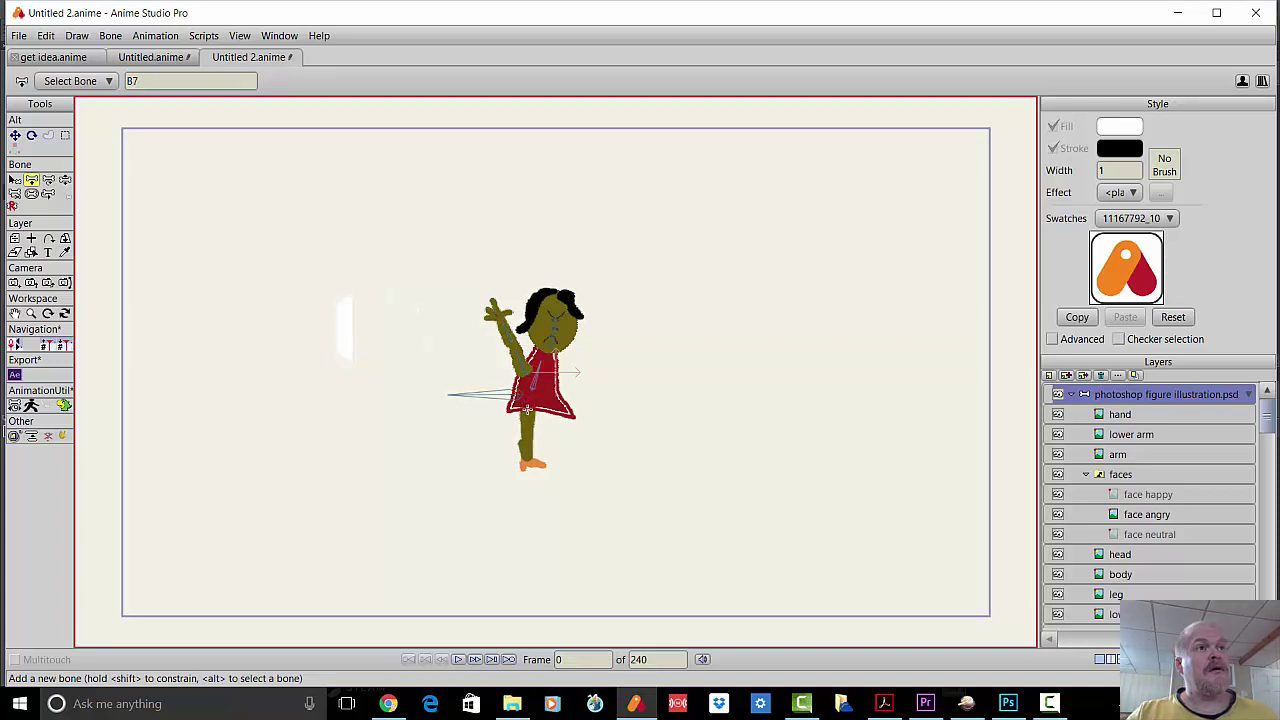
left_click_drag(526, 432, 527, 460)
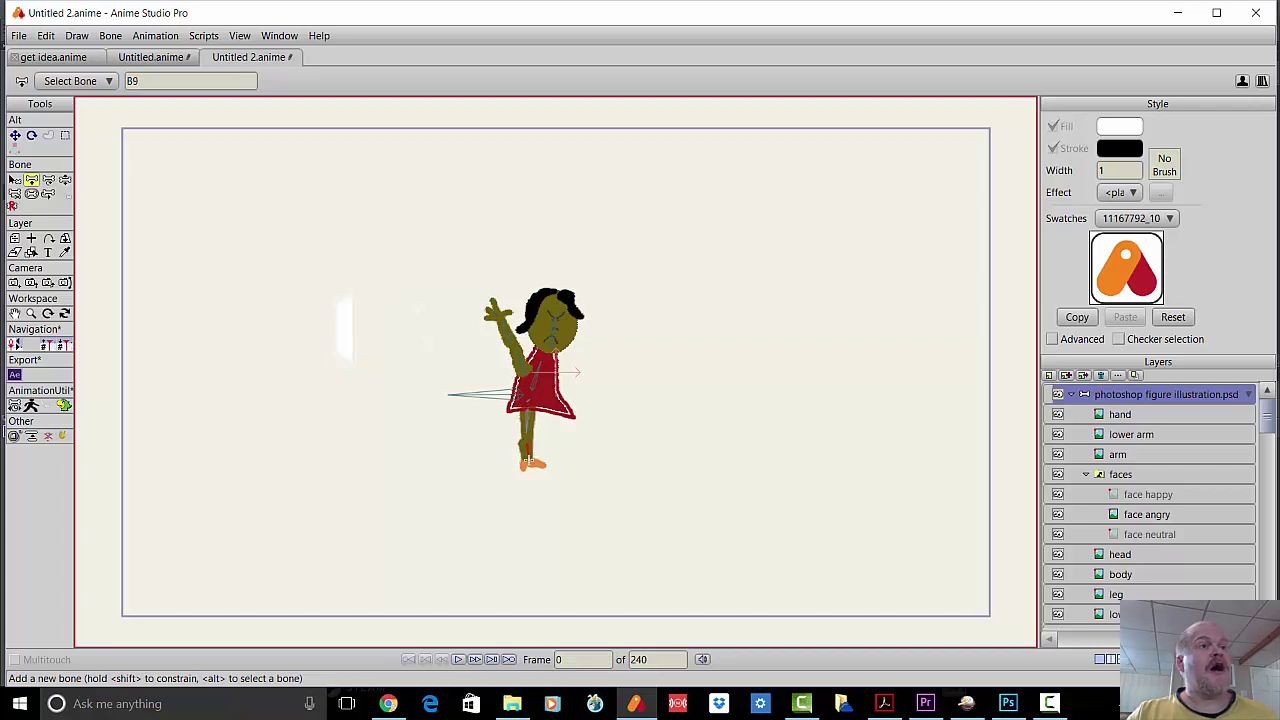
left_click_drag(526, 464, 540, 463)
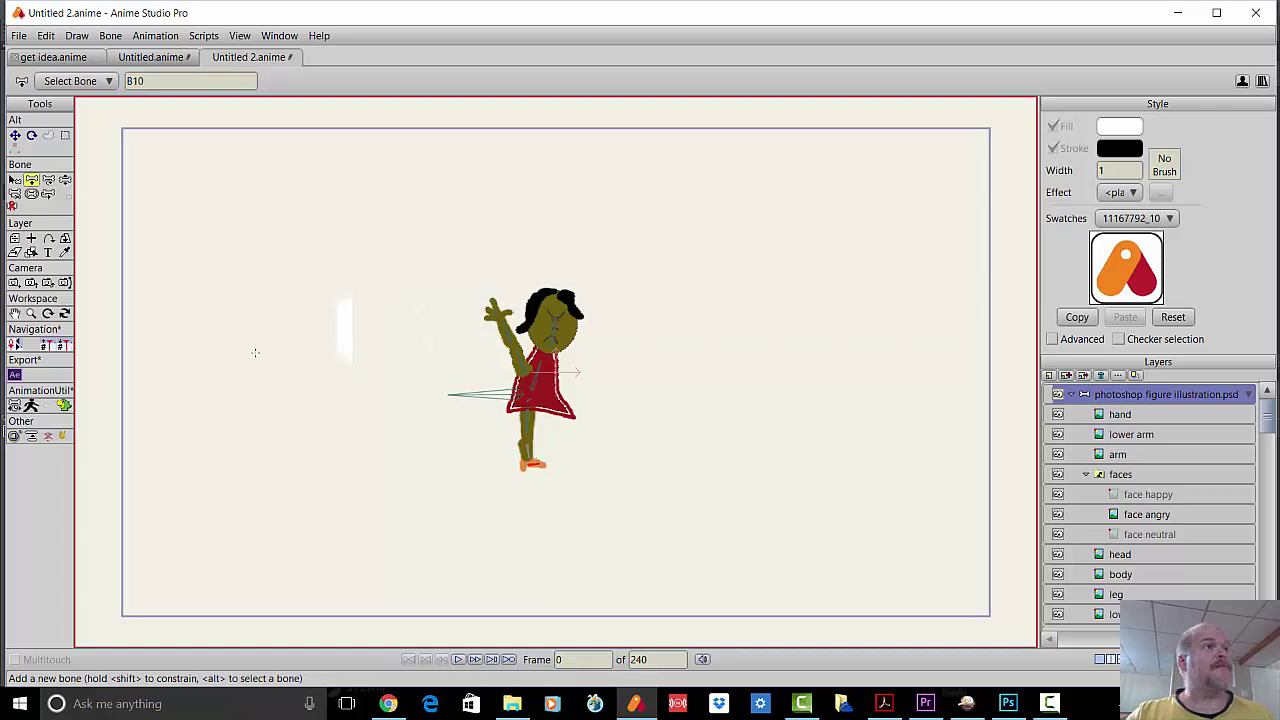
Test the new skeleton by pulling on the torso with Manipulate Bones.
left_click(65, 180)
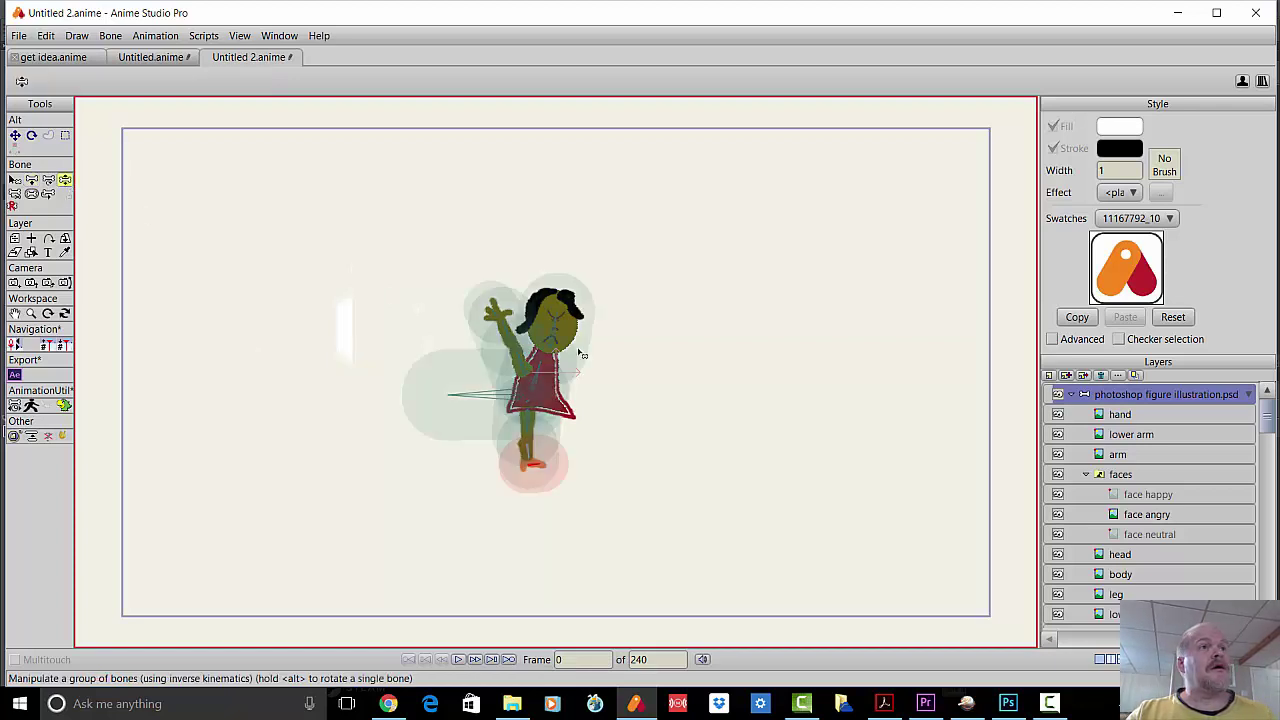
left_click_drag(580, 353, 530, 358)
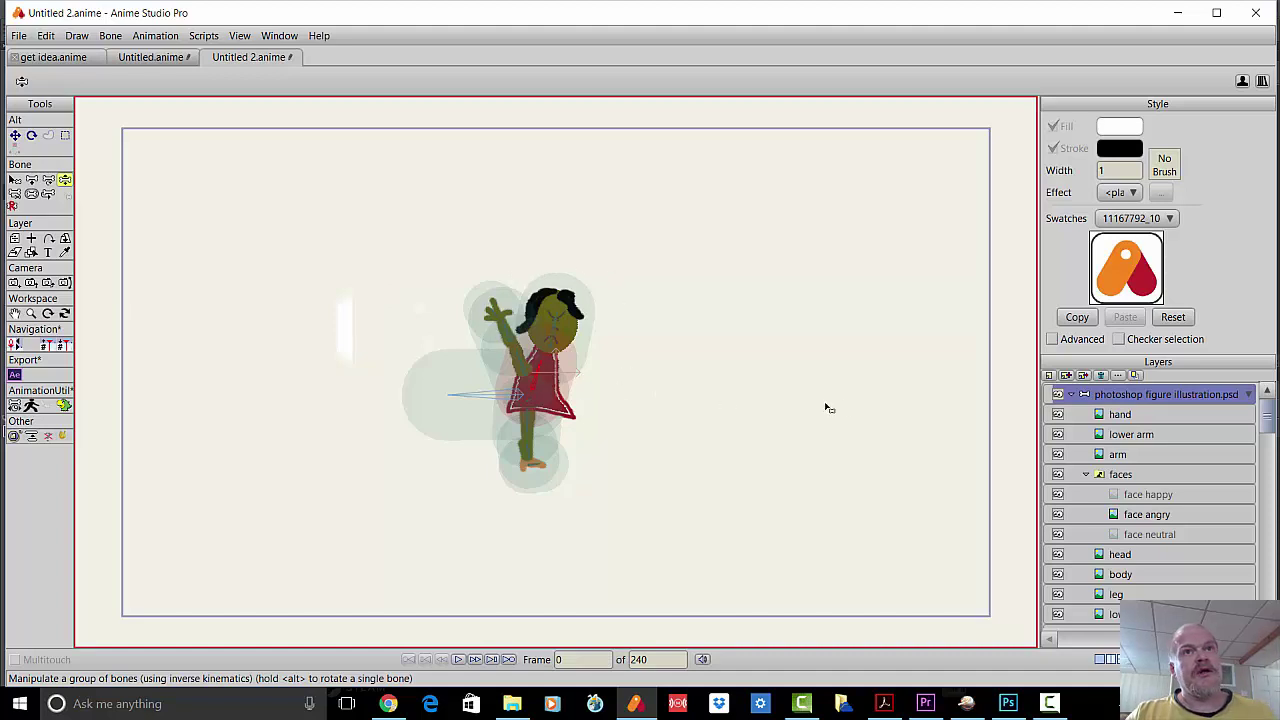
Bind the hand layer to the hand bone with Bind Layer.
left_click(1120, 414)
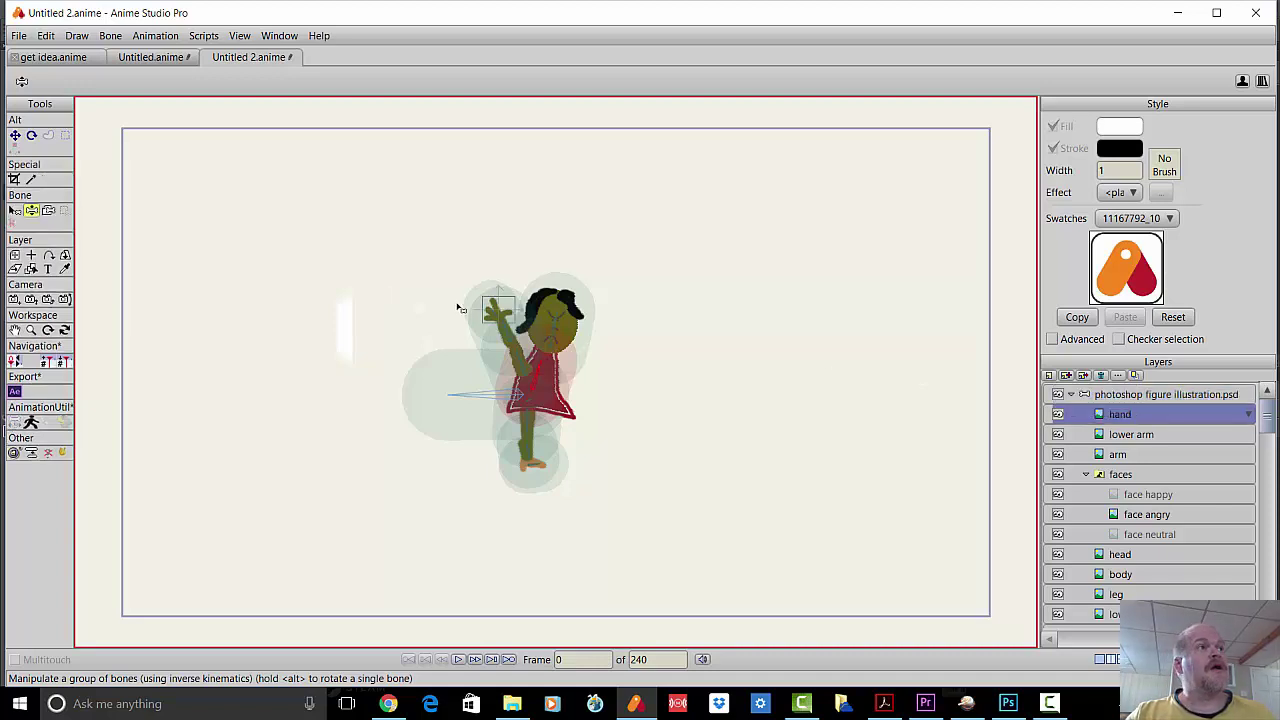
left_click(47, 216)
scroll(515, 318, "up", 2)
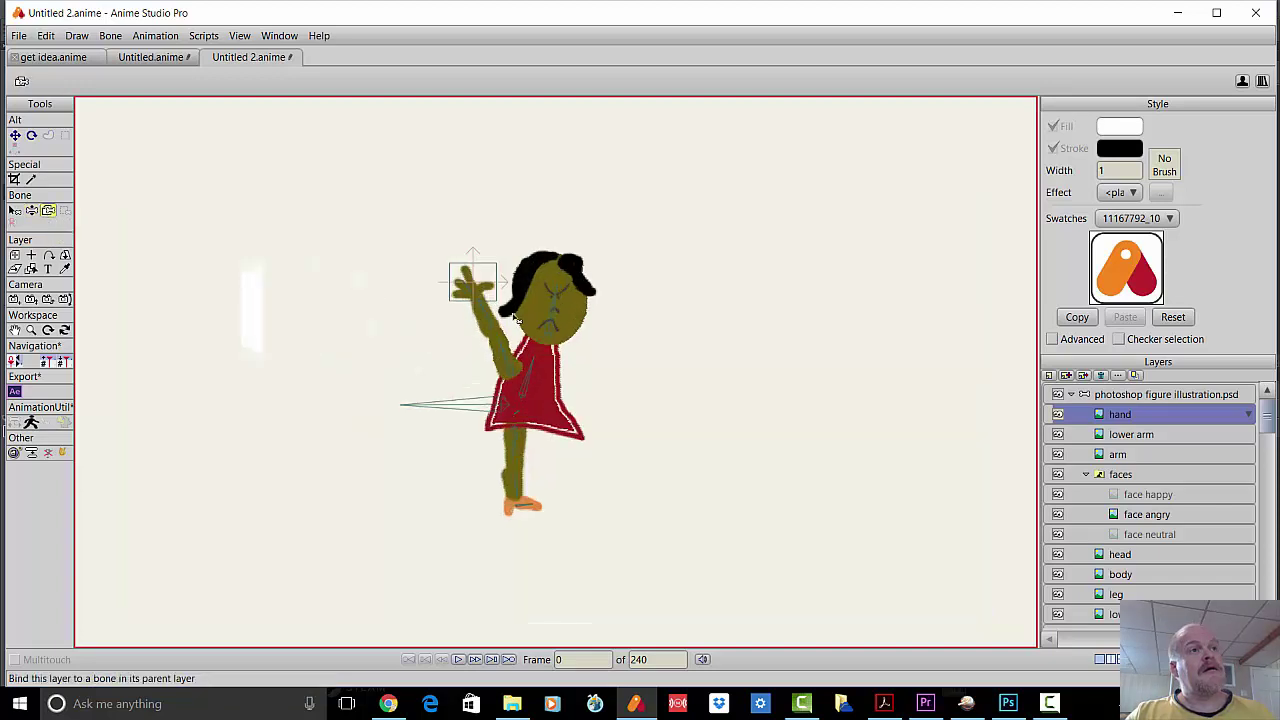
scroll(510, 312, "up", 1)
left_click(452, 276)
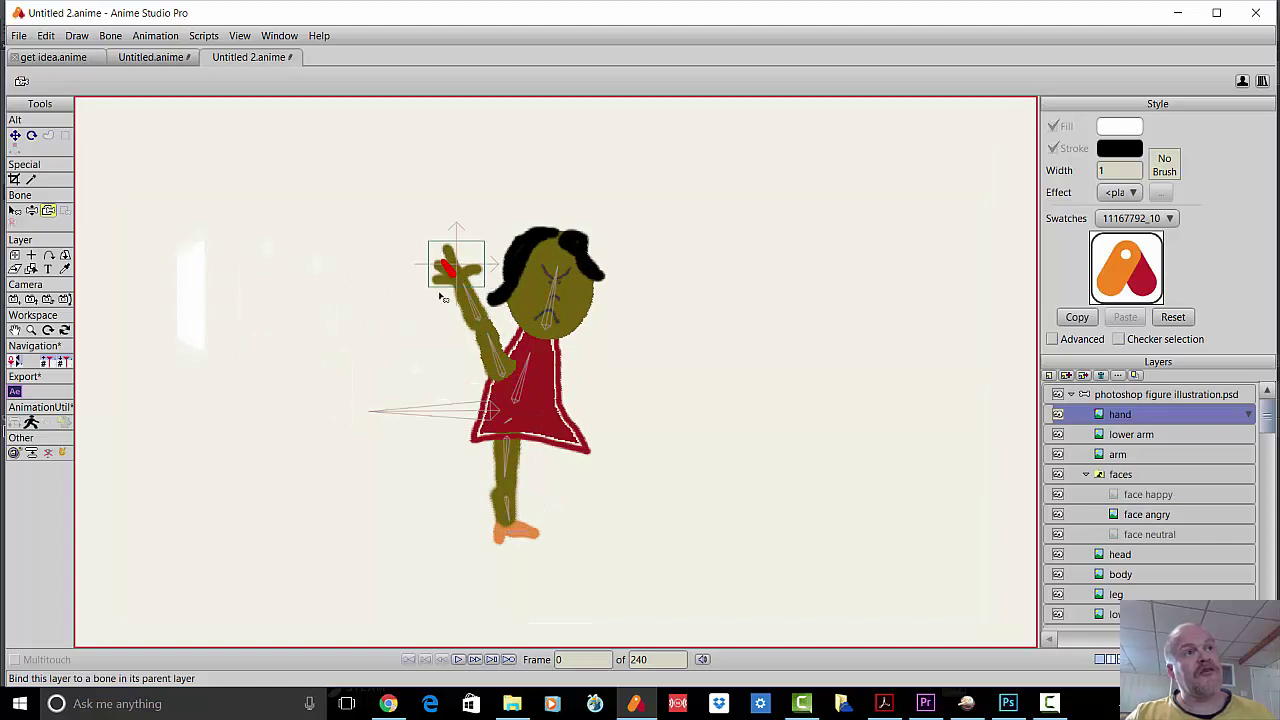
Bind the lower arm layer to the forearm bone and the arm layer to the upper arm bone.
left_click(1125, 436)
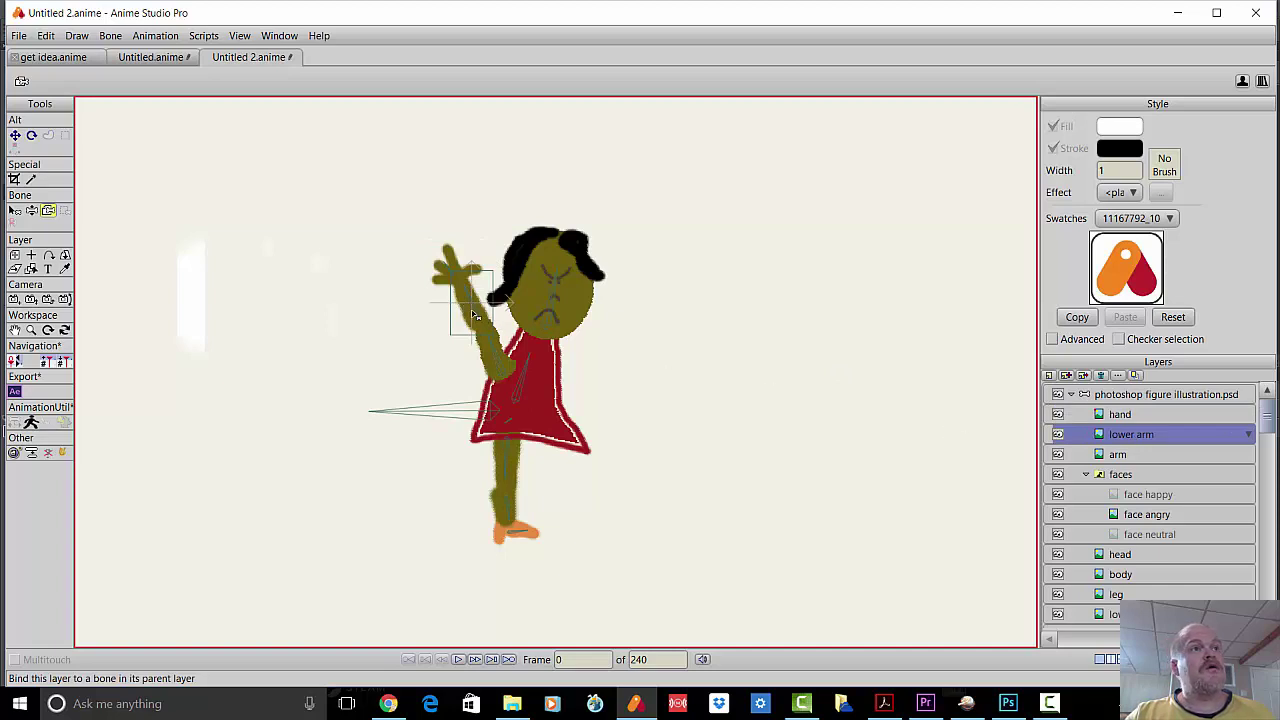
left_click(476, 311)
left_click(1122, 454)
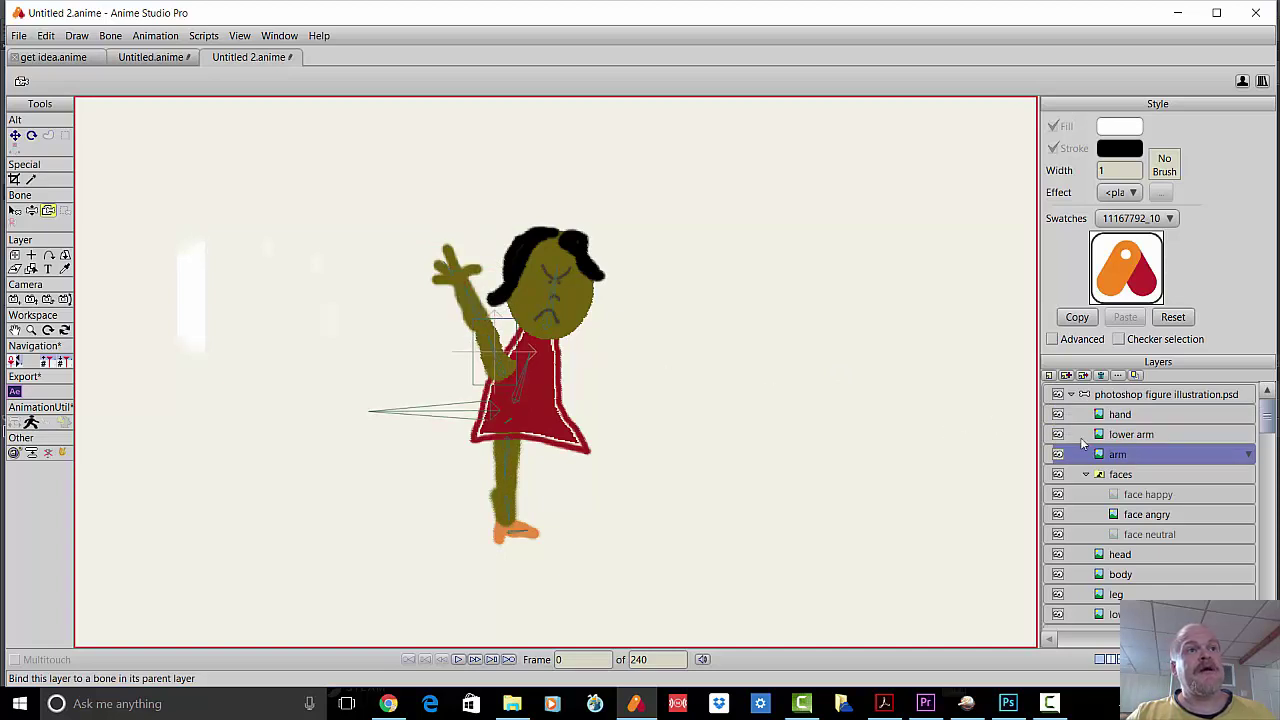
left_click(501, 363)
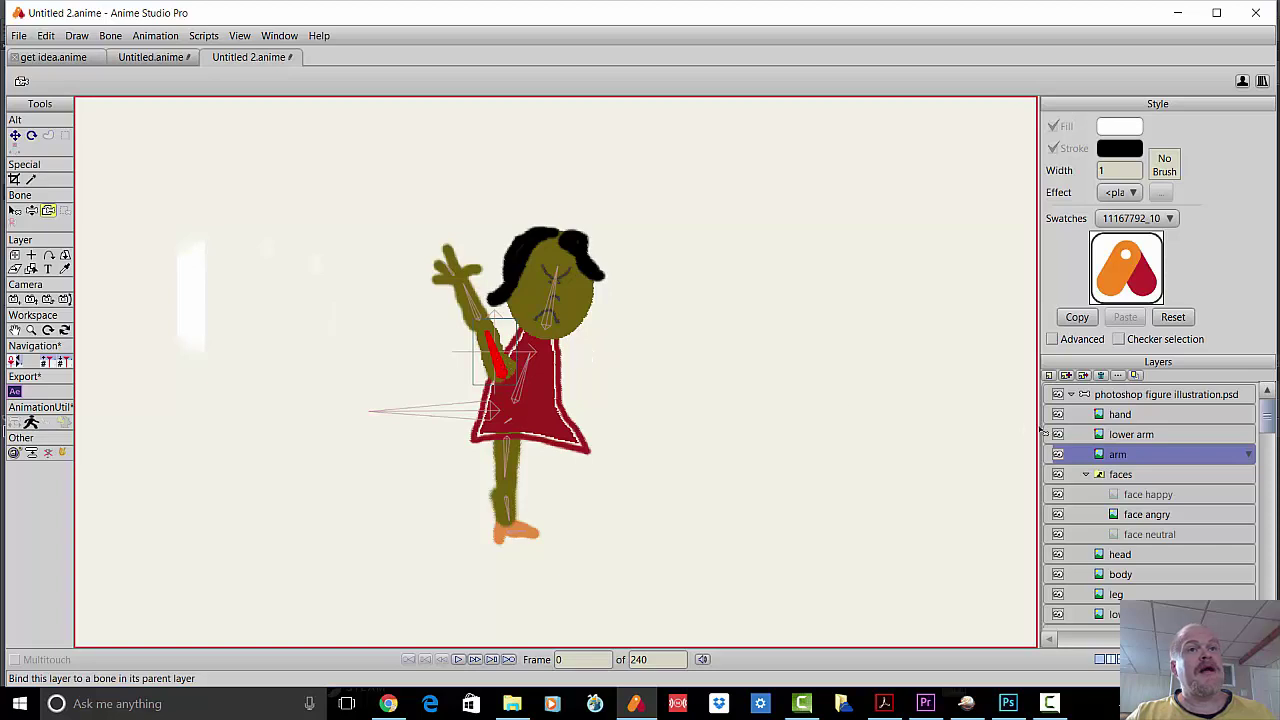
Bind both the faces switch layer and the head layer to the head bone.
left_click(1125, 478)
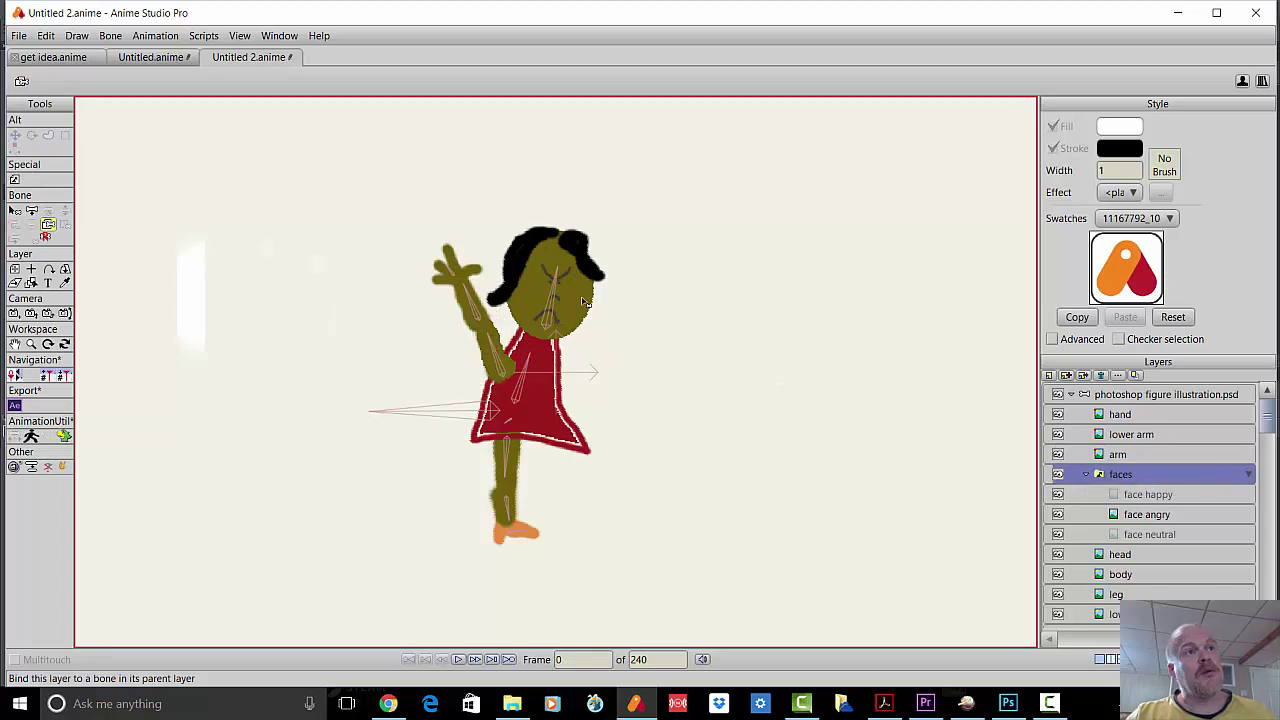
left_click(552, 307)
scroll(1066, 487, "down", 1)
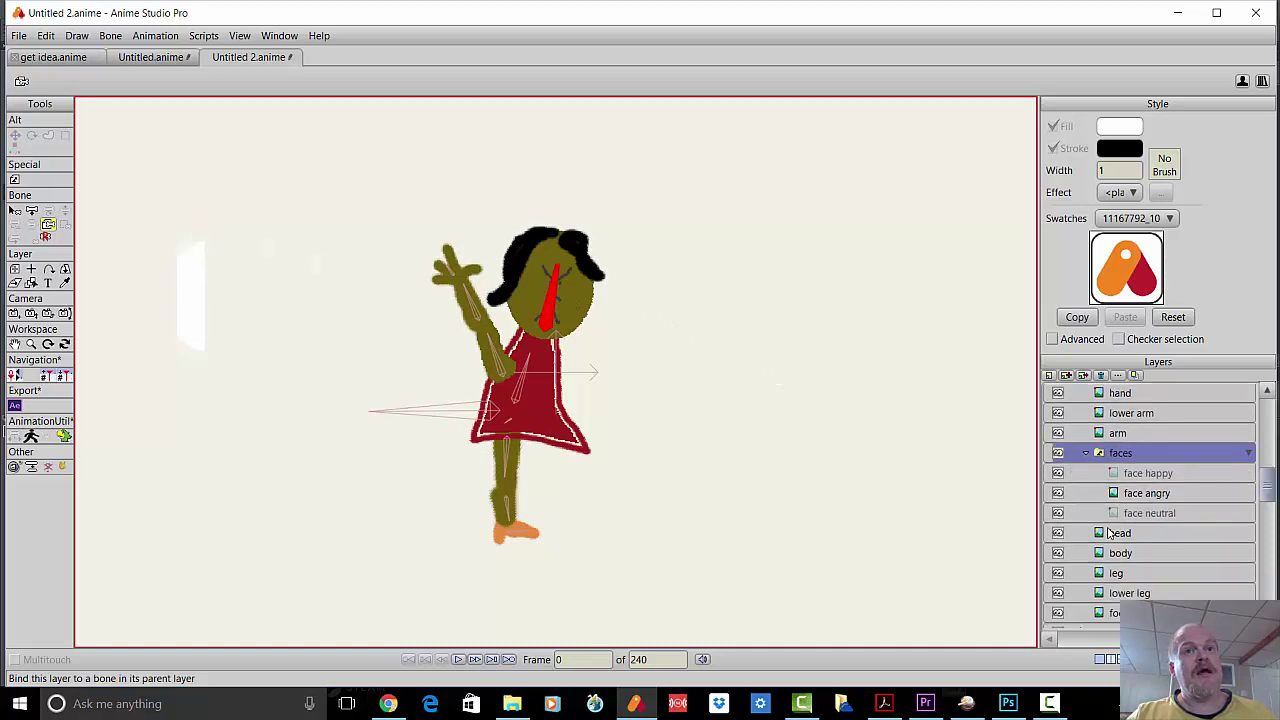
left_click(1112, 533)
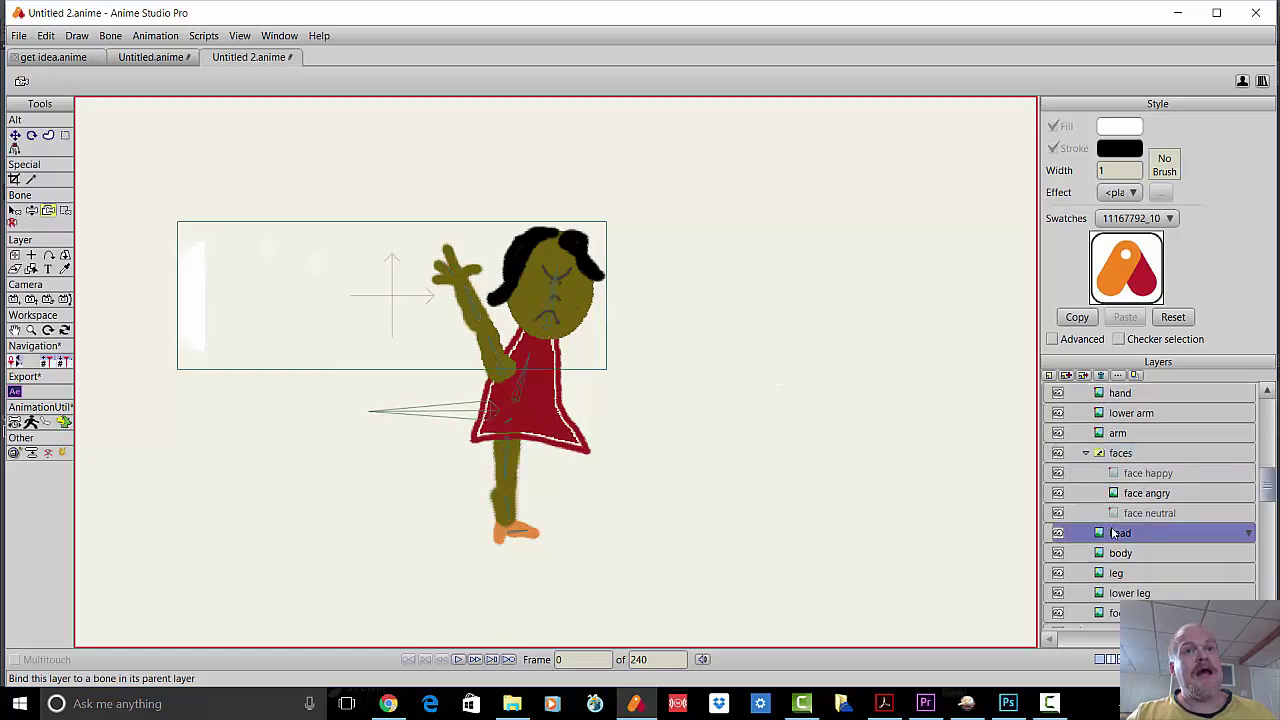
left_click(556, 298)
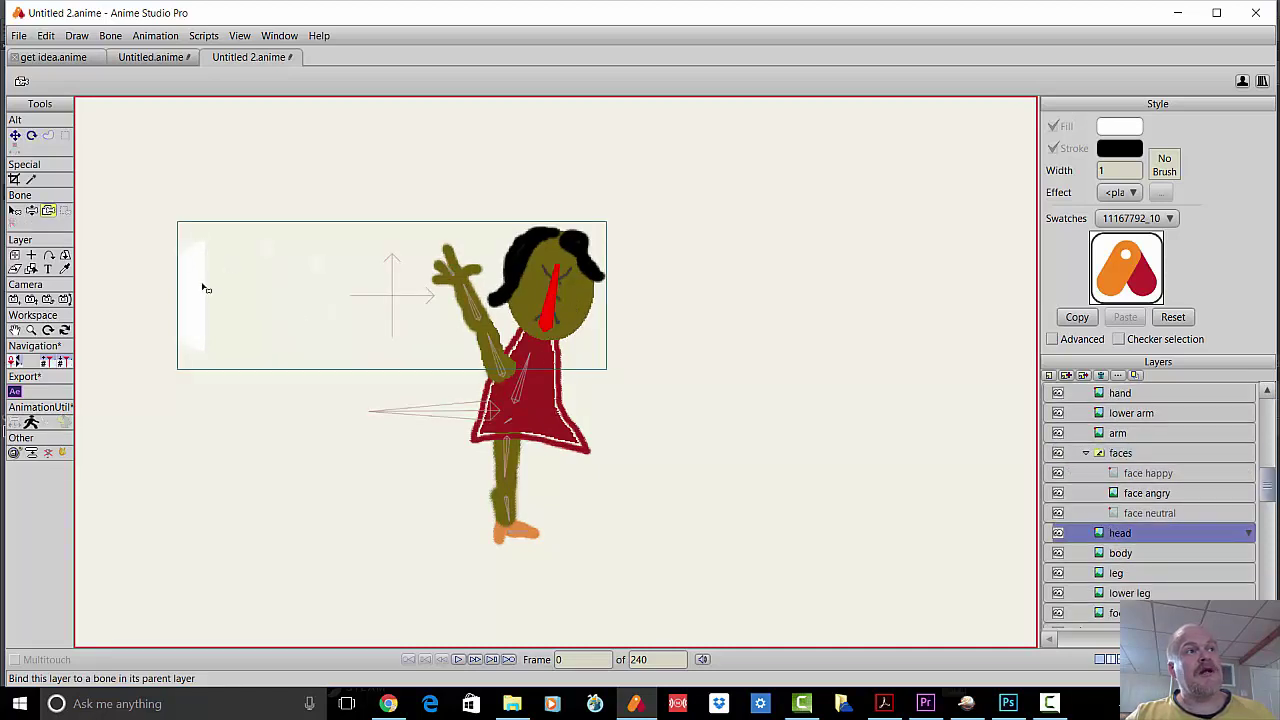
Bind the body, leg, lower leg and foot layers to their matching torso, upper leg, lower leg and foot bones.
left_click(1120, 553)
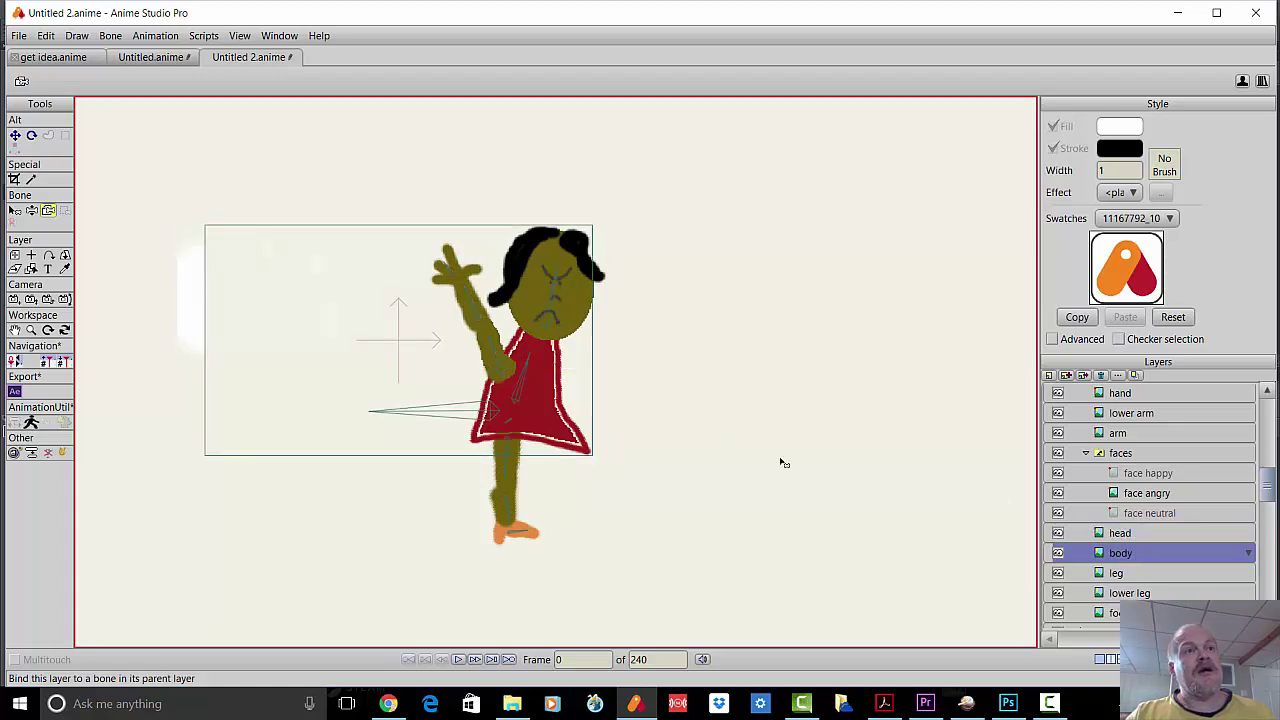
left_click(517, 390)
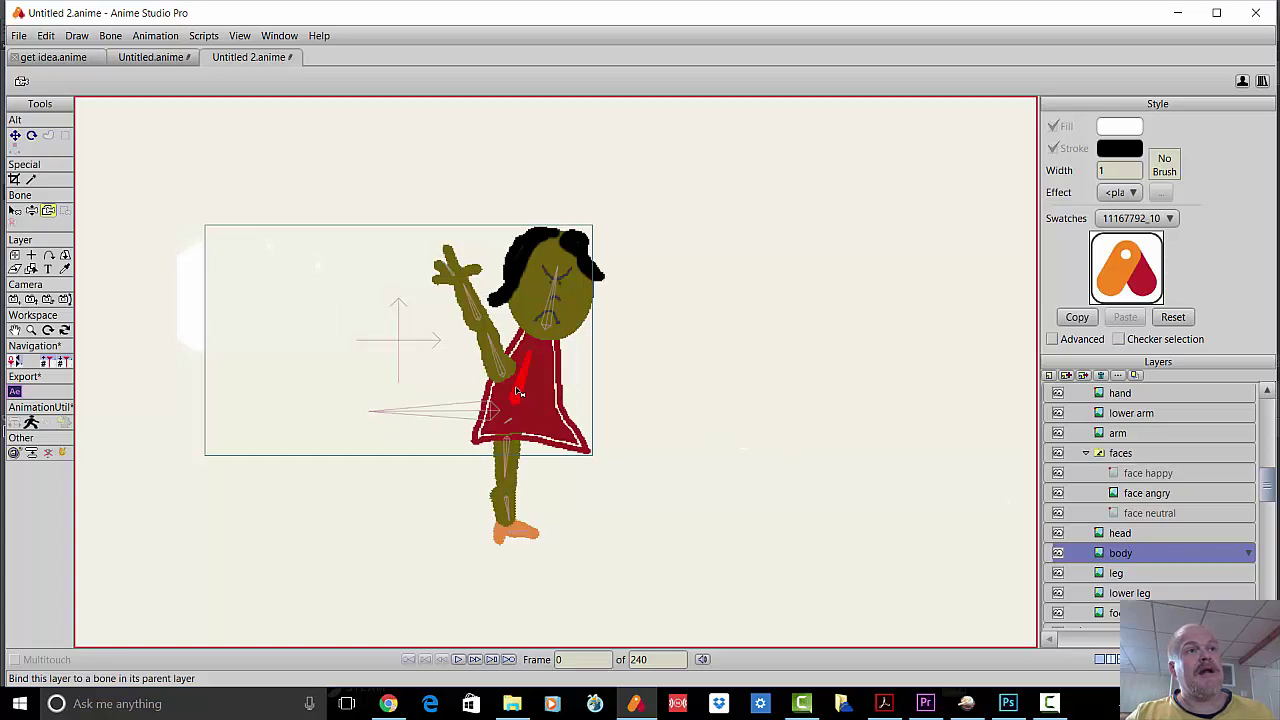
left_click(1134, 573)
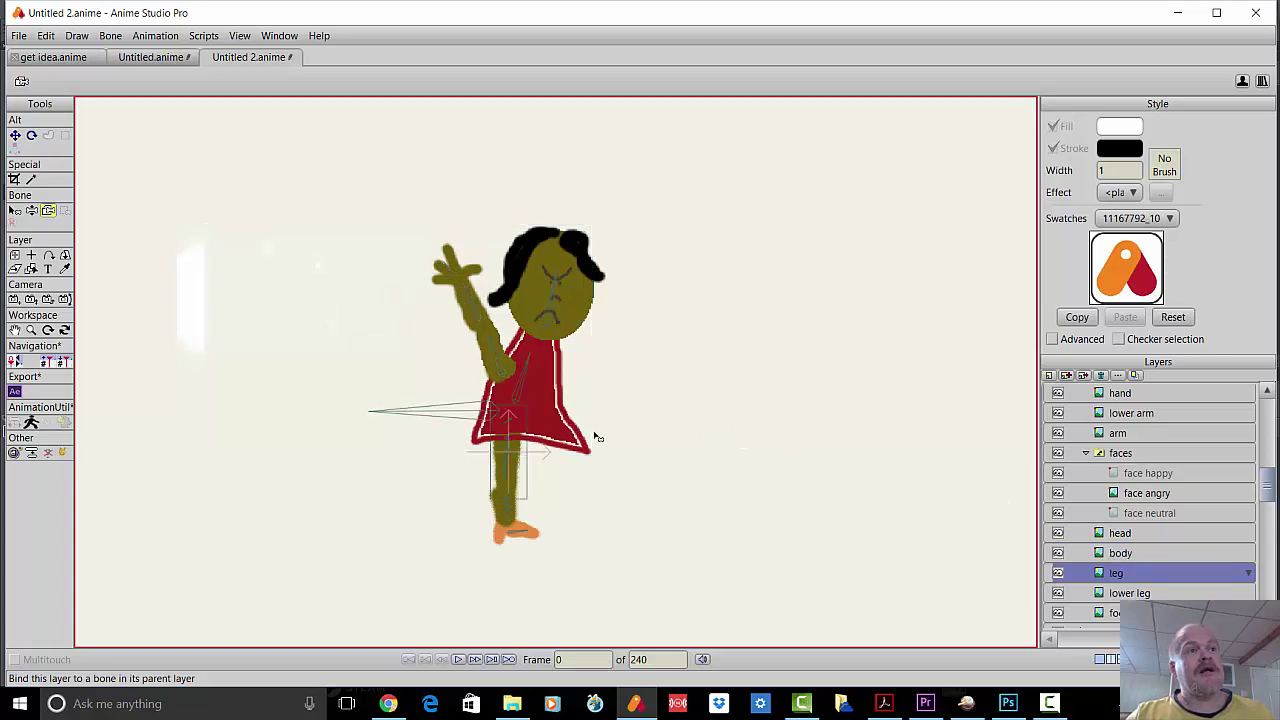
left_click(510, 460)
left_click(1068, 595)
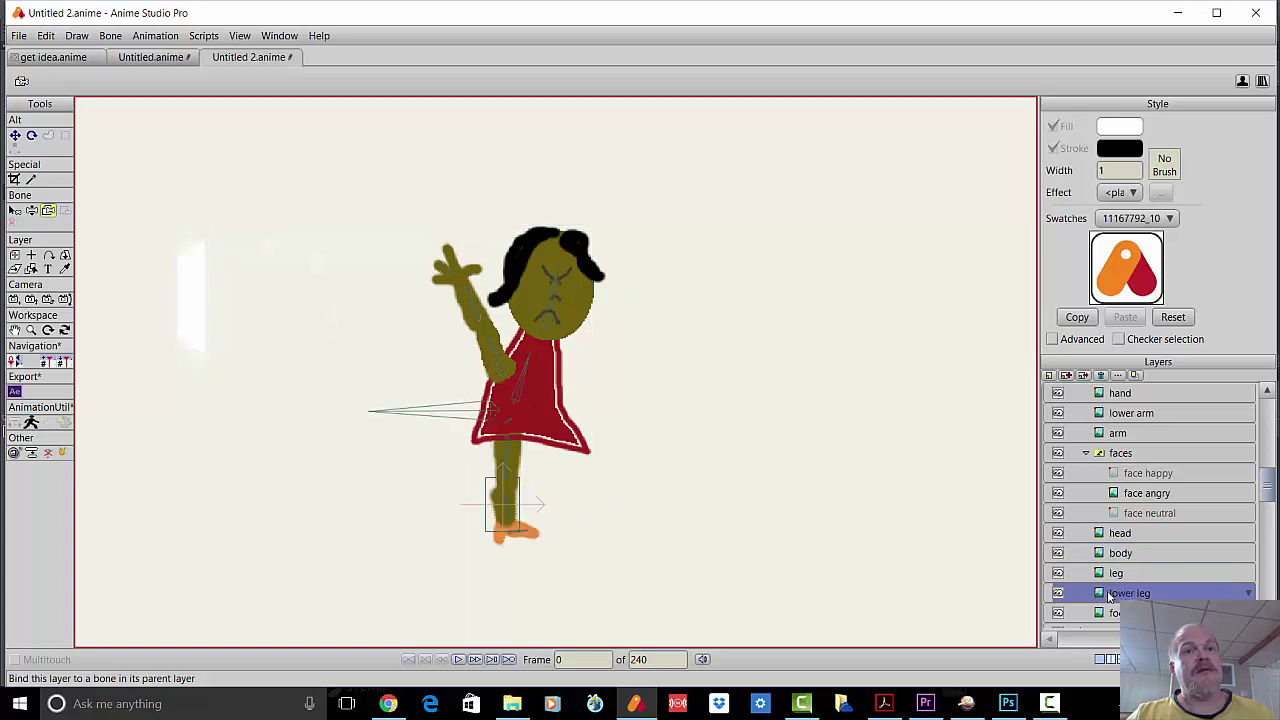
left_click(507, 501)
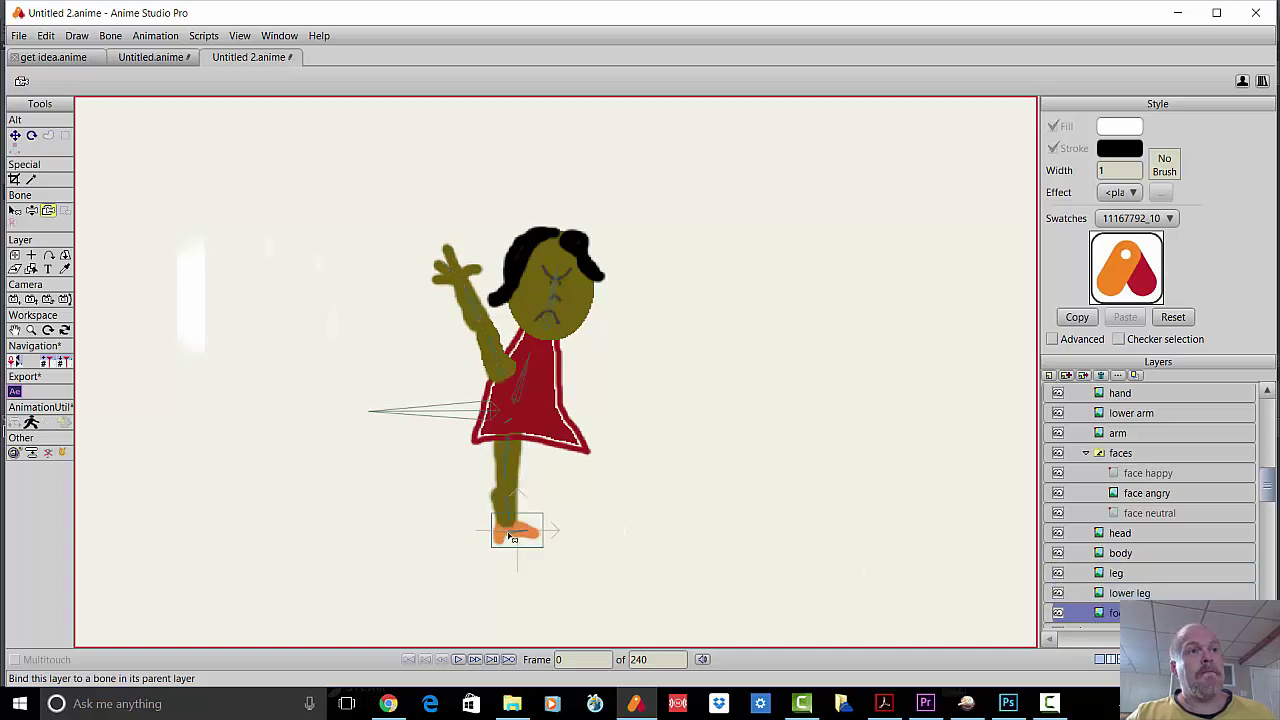
Pose the bound figure with Manipulate Bones, moving its head, torso and leg and stretching the bent arm out in front.
left_click(33, 213)
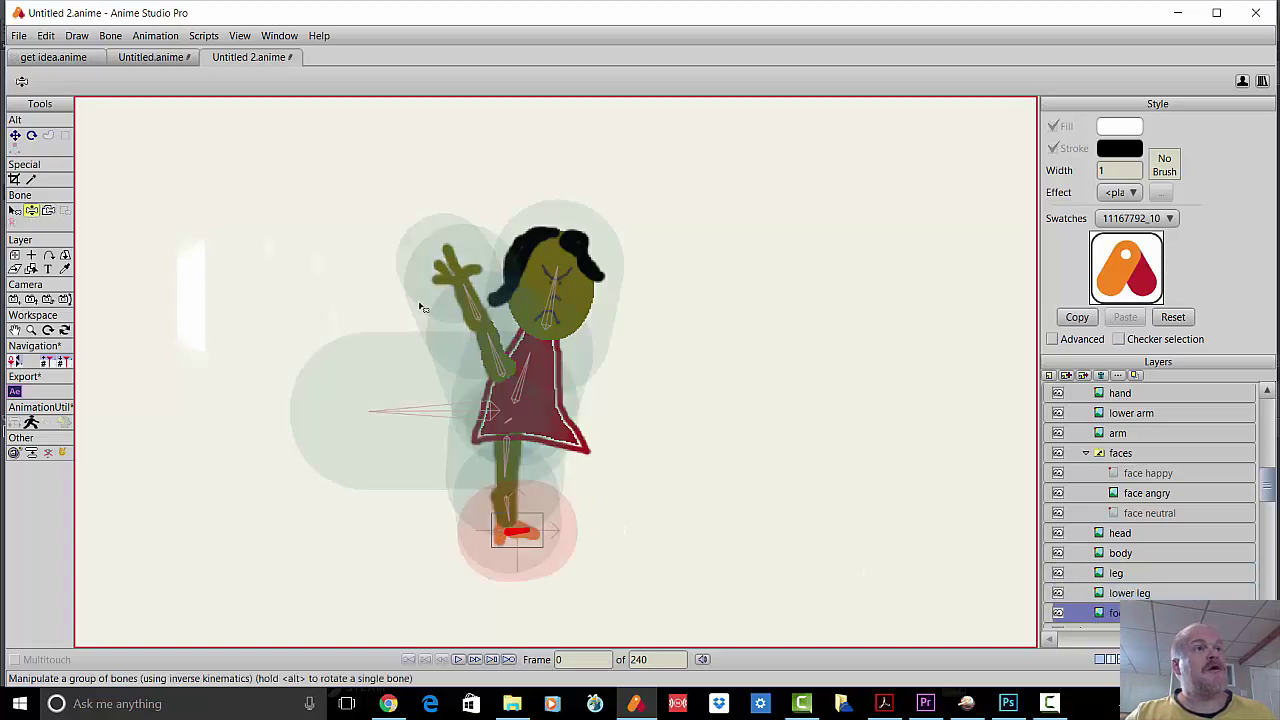
left_click_drag(510, 343, 470, 405)
left_click_drag(561, 287, 556, 296)
left_click_drag(541, 365, 505, 362)
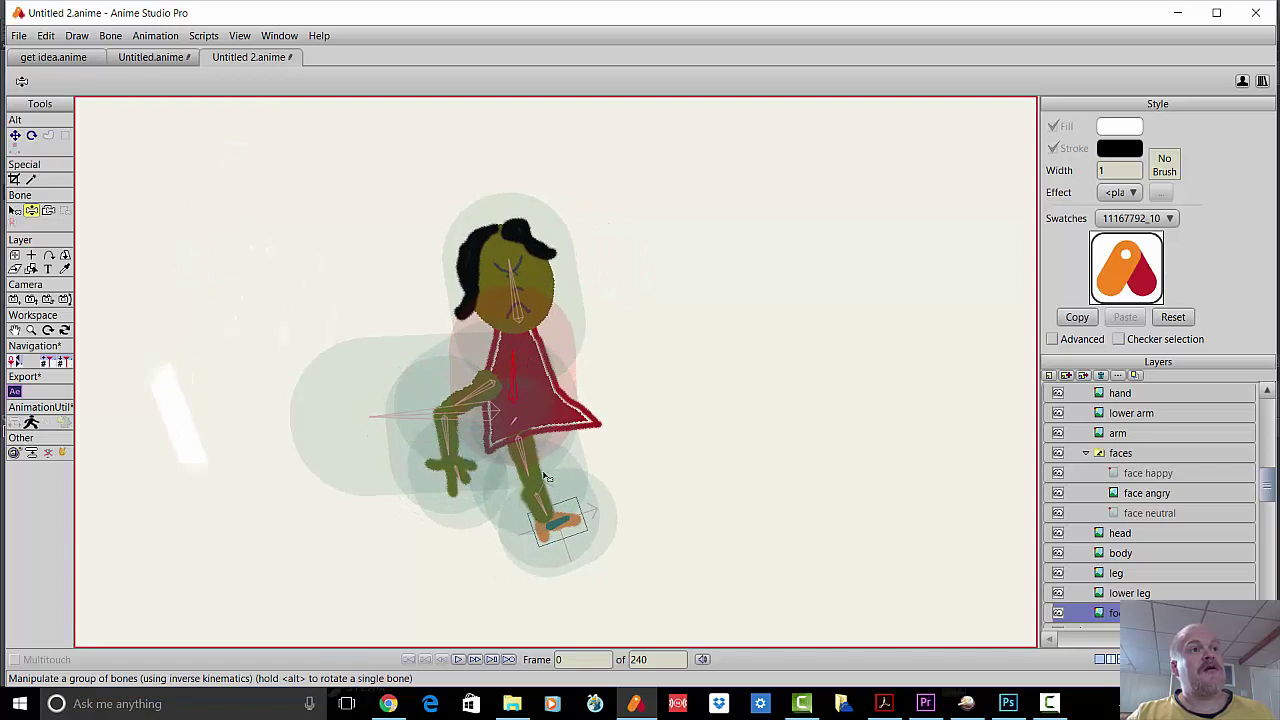
left_click_drag(515, 530, 512, 449)
left_click_drag(476, 406, 405, 363)
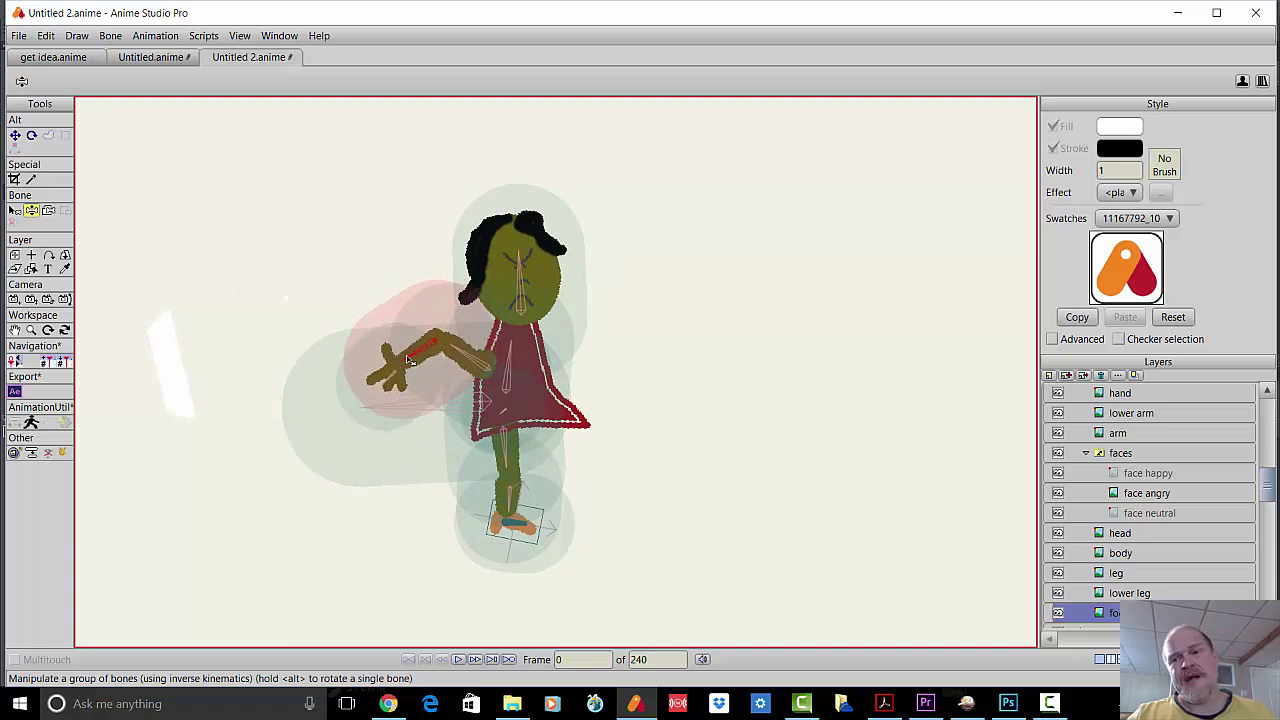
Tilt the head bone back and forth and swing the upper arm bone slightly to try out the rig.
left_click(534, 266)
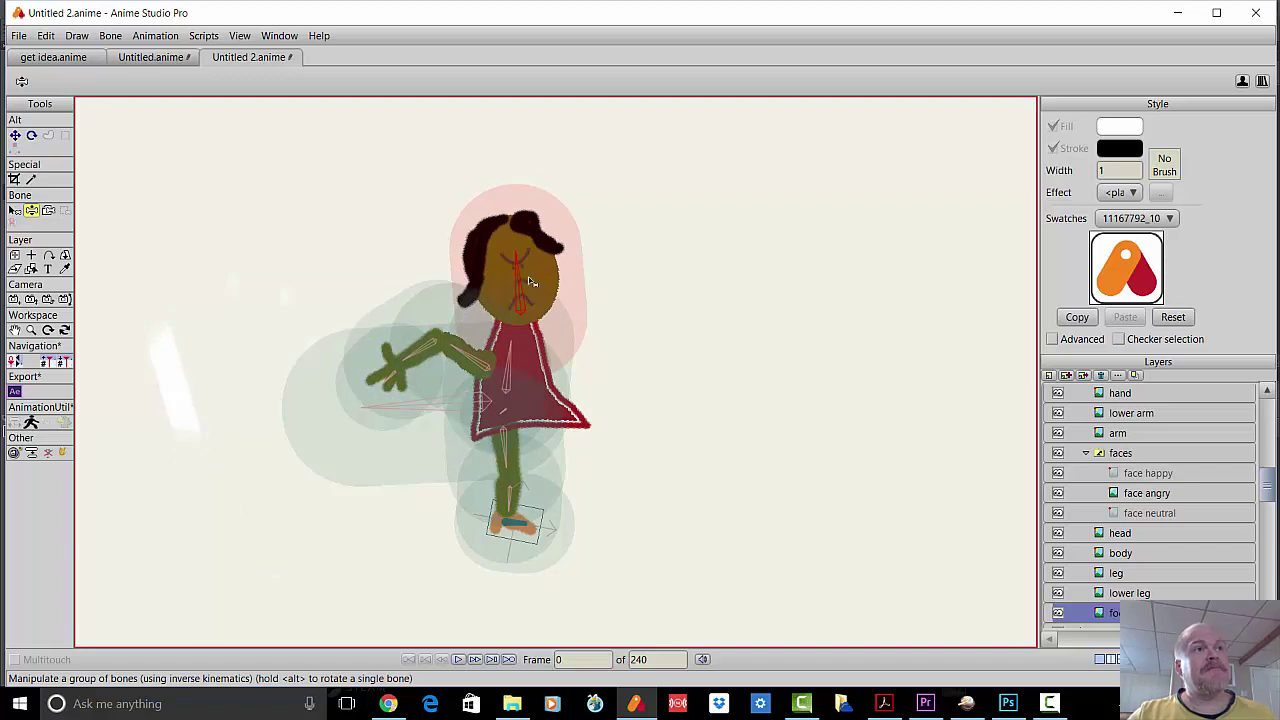
left_click_drag(568, 277, 535, 290)
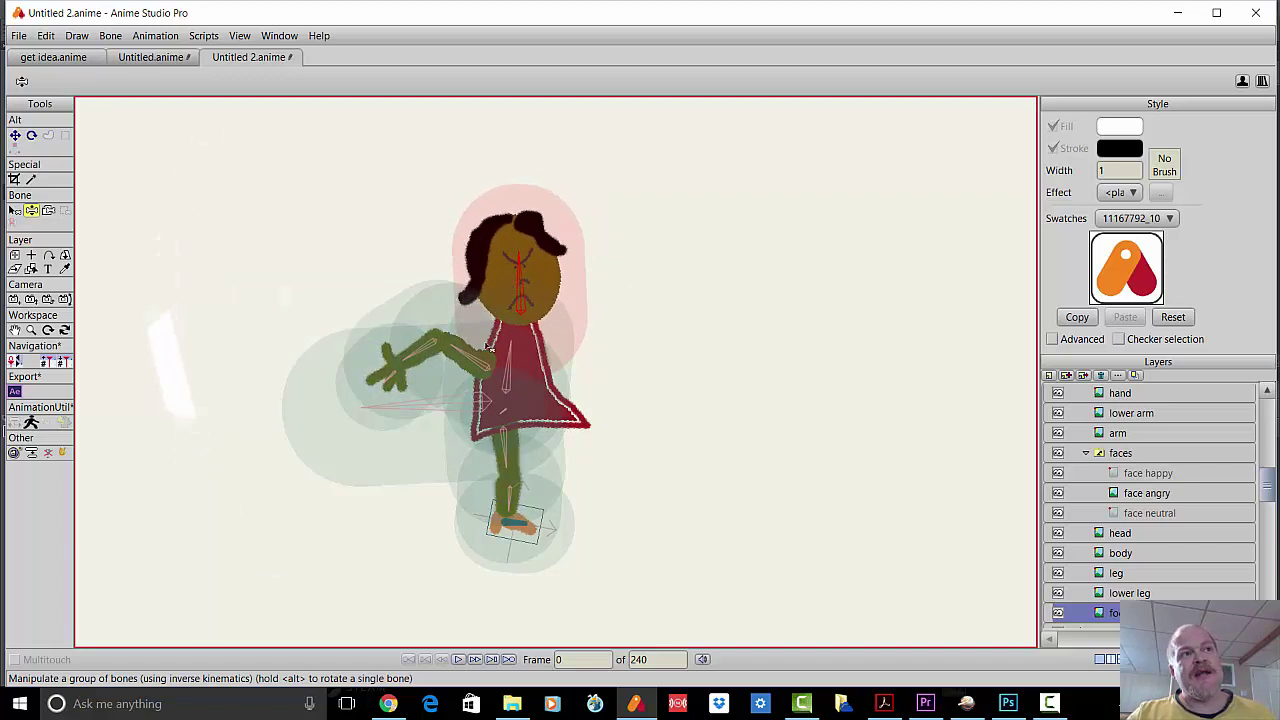
left_click(483, 366)
mouse_move(483, 366)
left_mouse_down()
mouse_move(438, 390)
mouse_move(475, 354)
left_mouse_up()
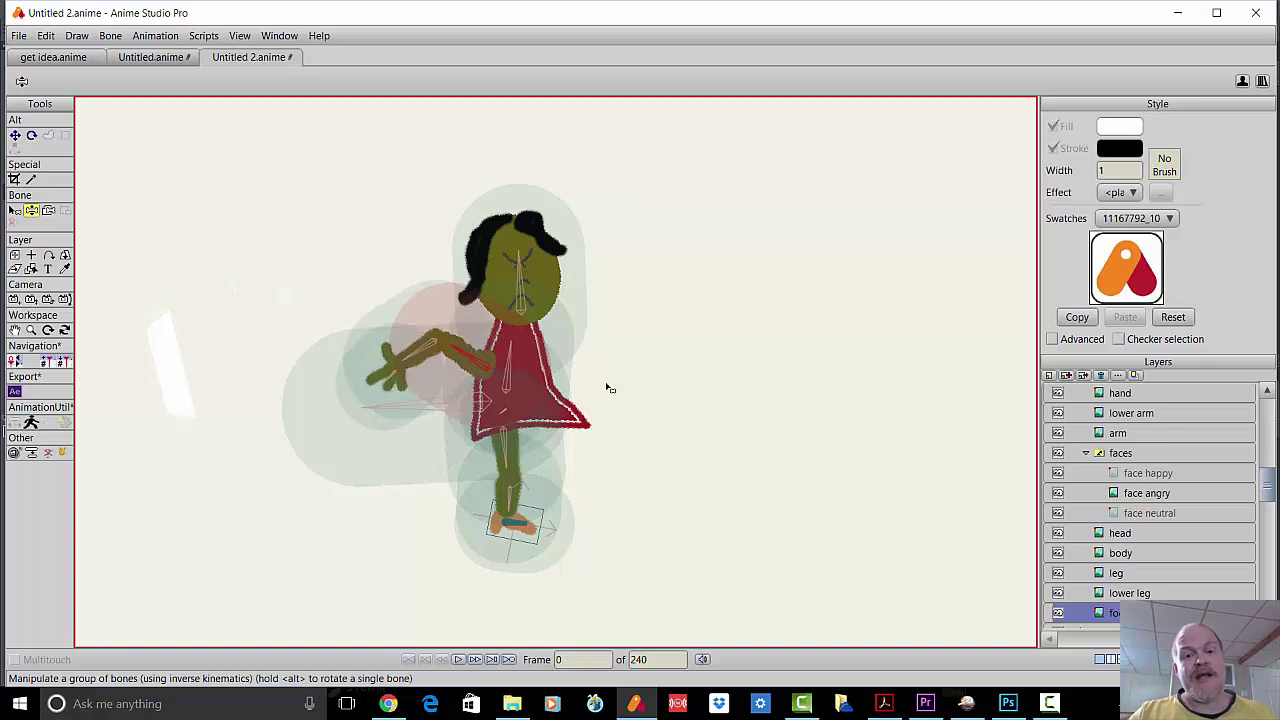